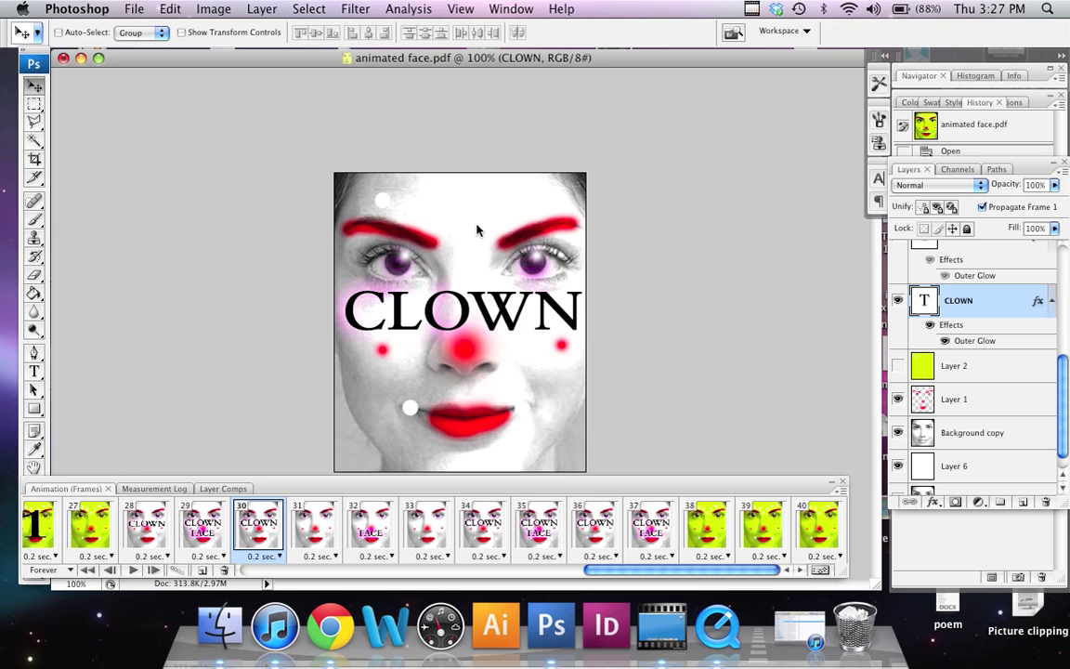
Minimize the animated face document and create a new white RGB document named animation, 21 by 30 cm at 120 pixels/inch, enlarging its window
{"action": "left_click", "coordinate": [82, 59]}
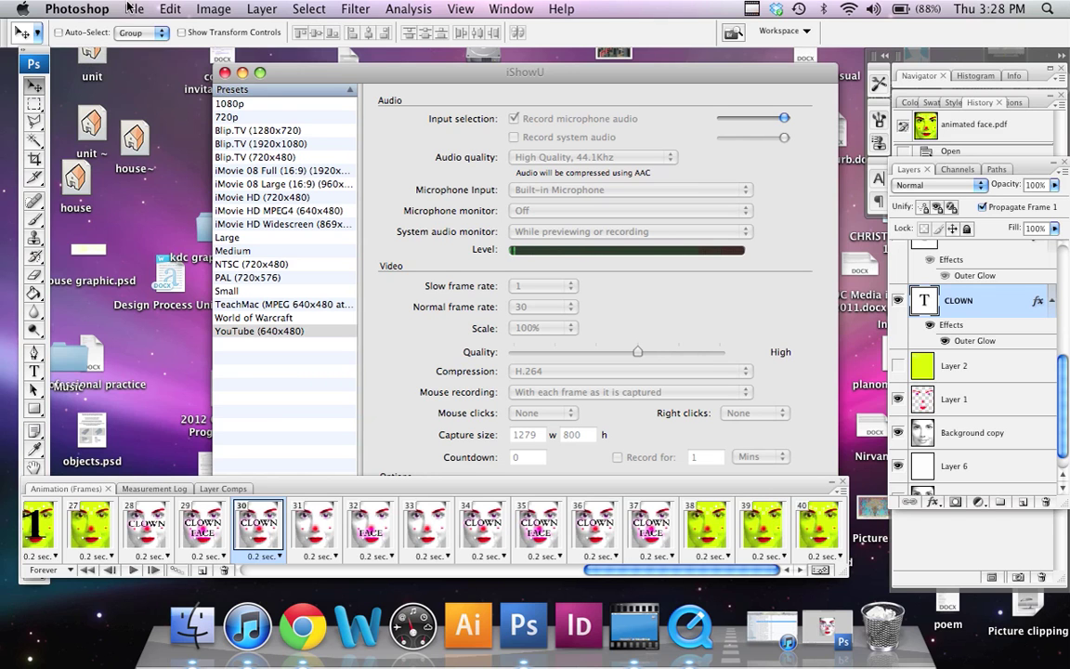
{"action": "left_click", "coordinate": [133, 8]}
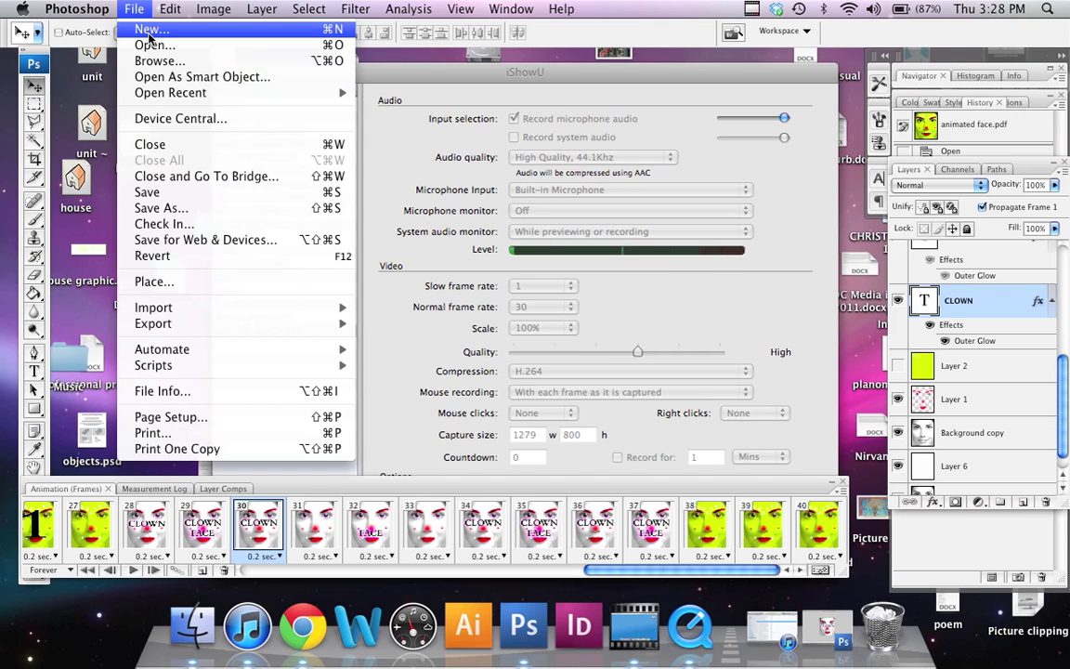
{"action": "left_click", "coordinate": [148, 34]}
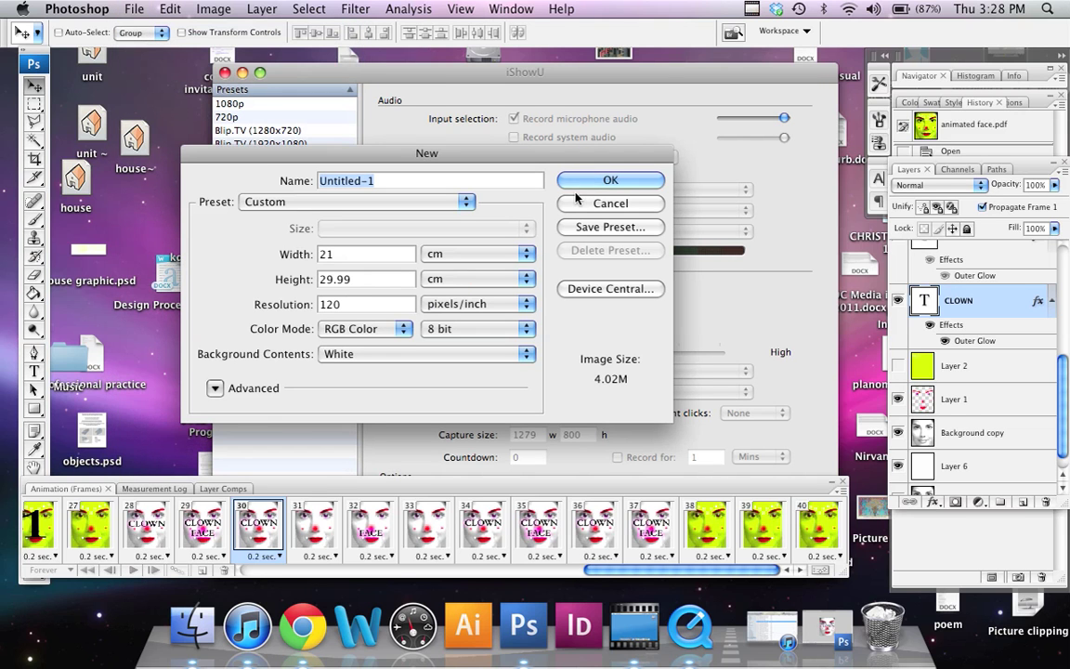
{"action": "type", "text": "animat"}
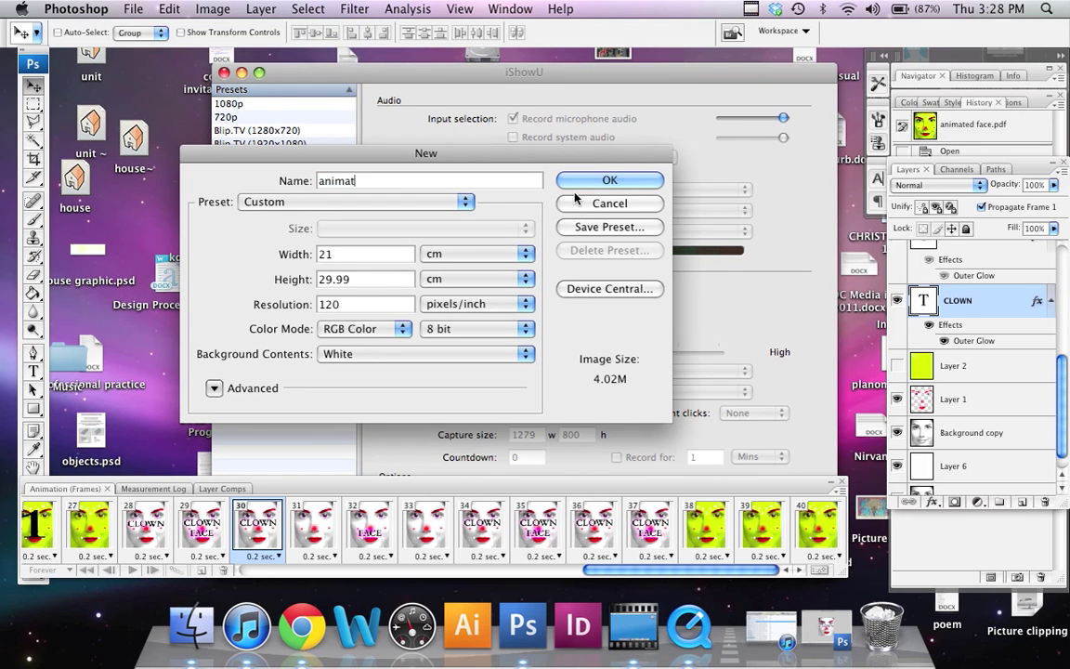
{"action": "type", "text": "ion"}
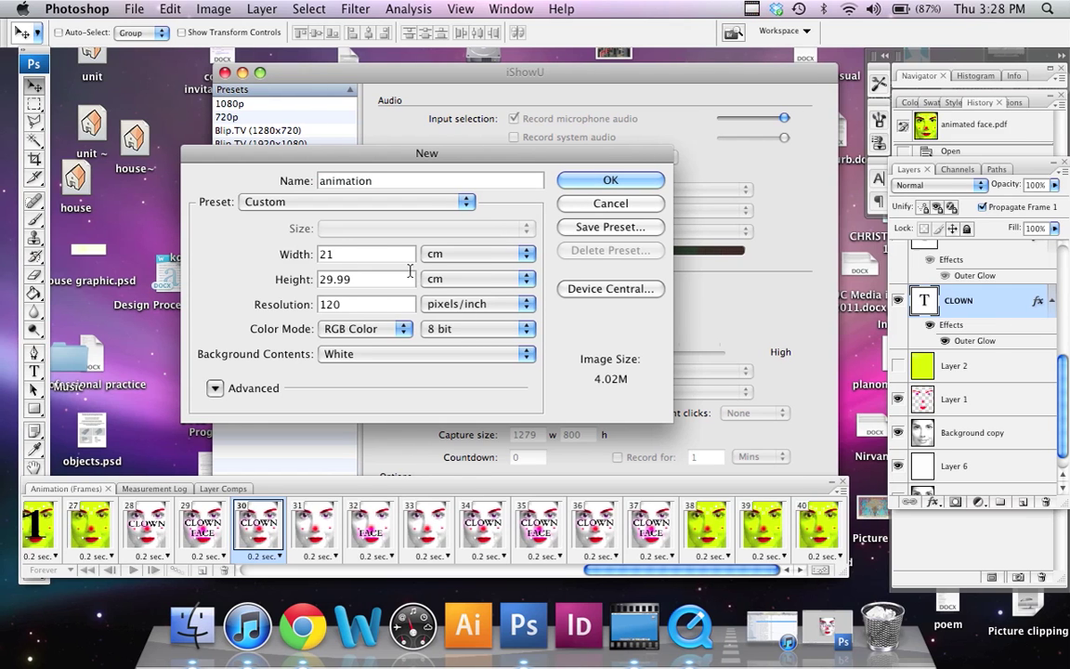
{"action": "double_click", "coordinate": [339, 254]}
{"action": "left_click_drag", "start_coordinate": [436, 280], "coordinate": [289, 279]}
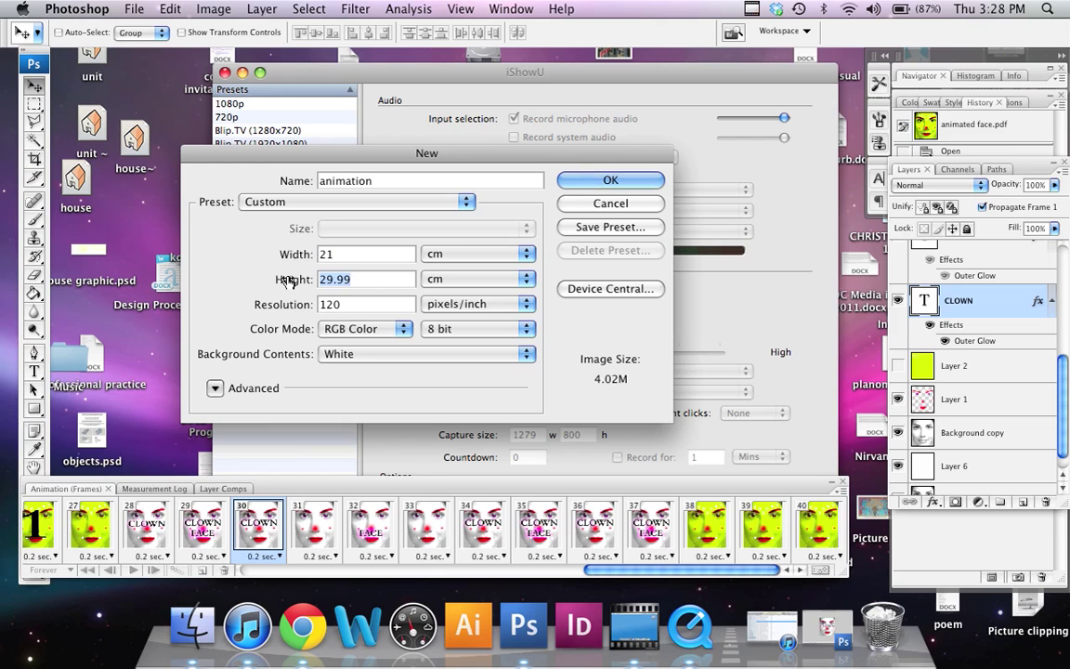
{"action": "type", "text": "30"}
{"action": "key", "text": "Tab"}
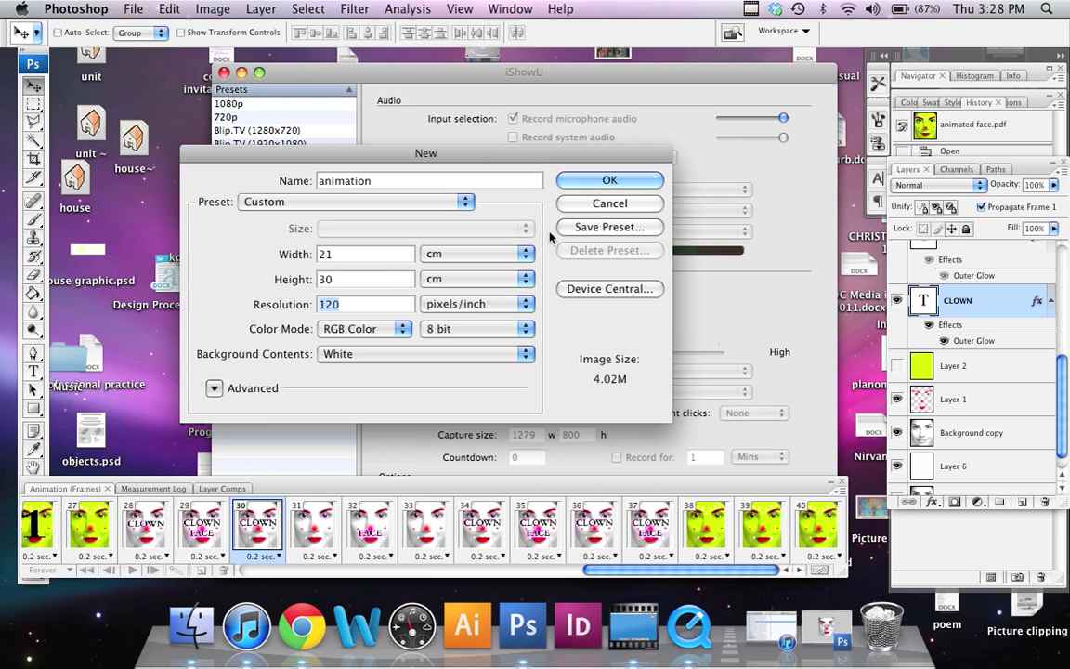
{"action": "left_click", "coordinate": [621, 180]}
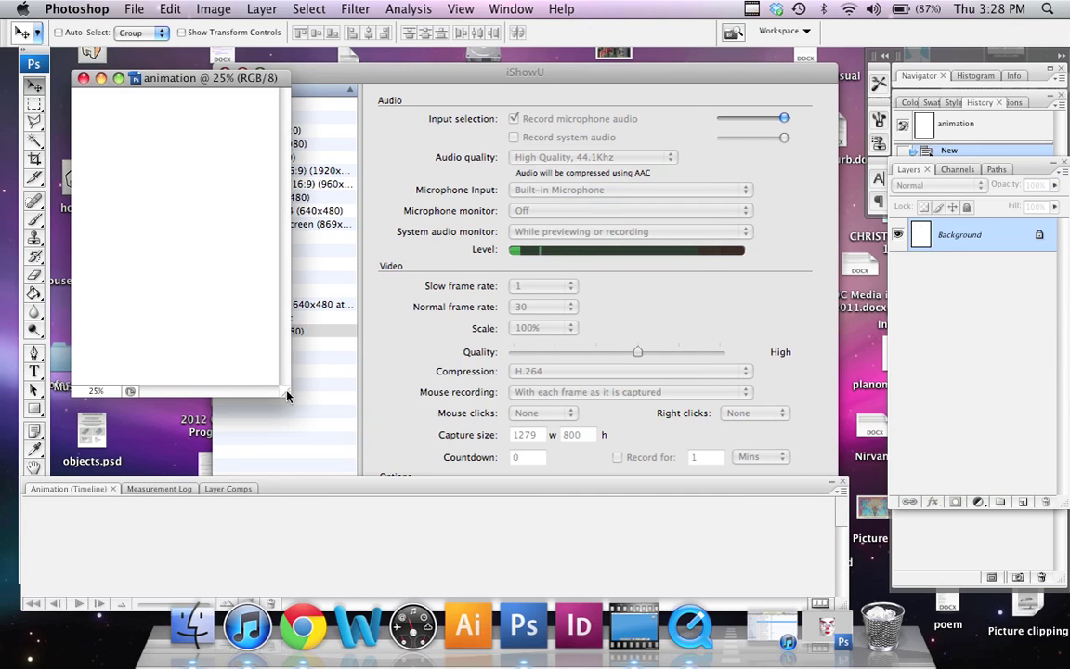
{"action": "left_click_drag", "start_coordinate": [286, 395], "coordinate": [844, 488]}
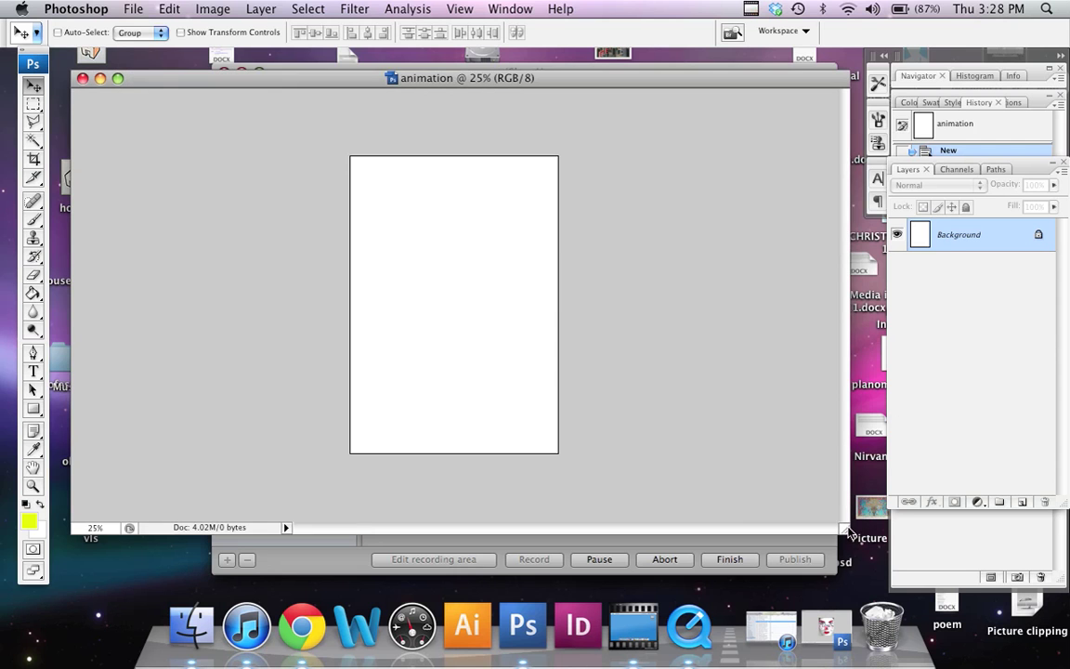
{"action": "left_click_drag", "start_coordinate": [856, 539], "coordinate": [879, 573]}
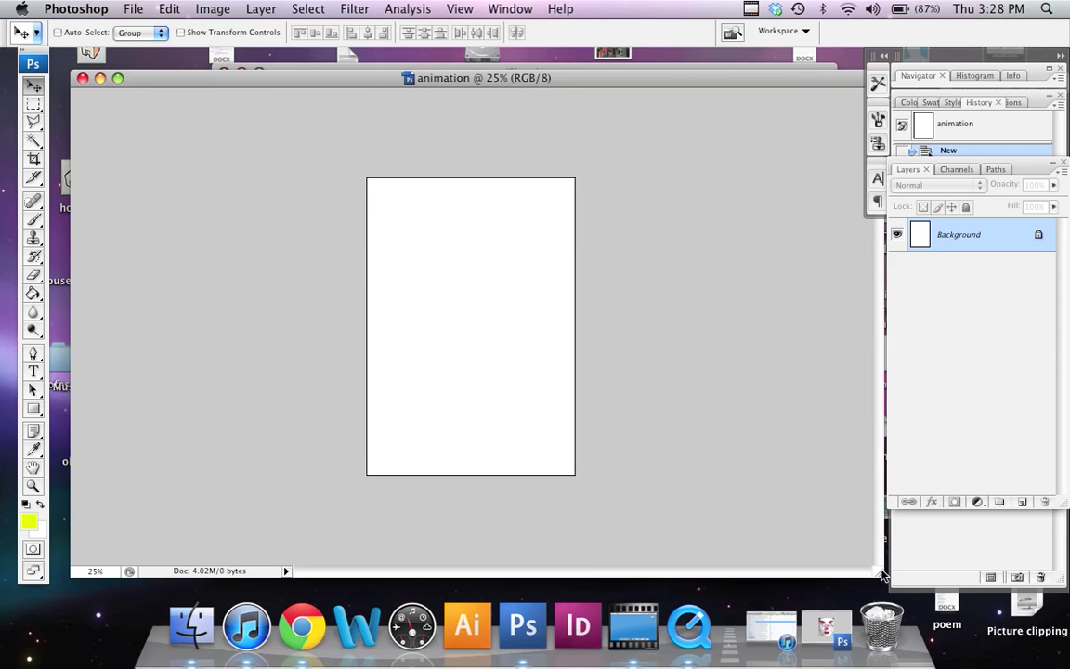
Switch to Chrome, search Google for "google images womans face" and show the image results
{"action": "left_click", "coordinate": [303, 627]}
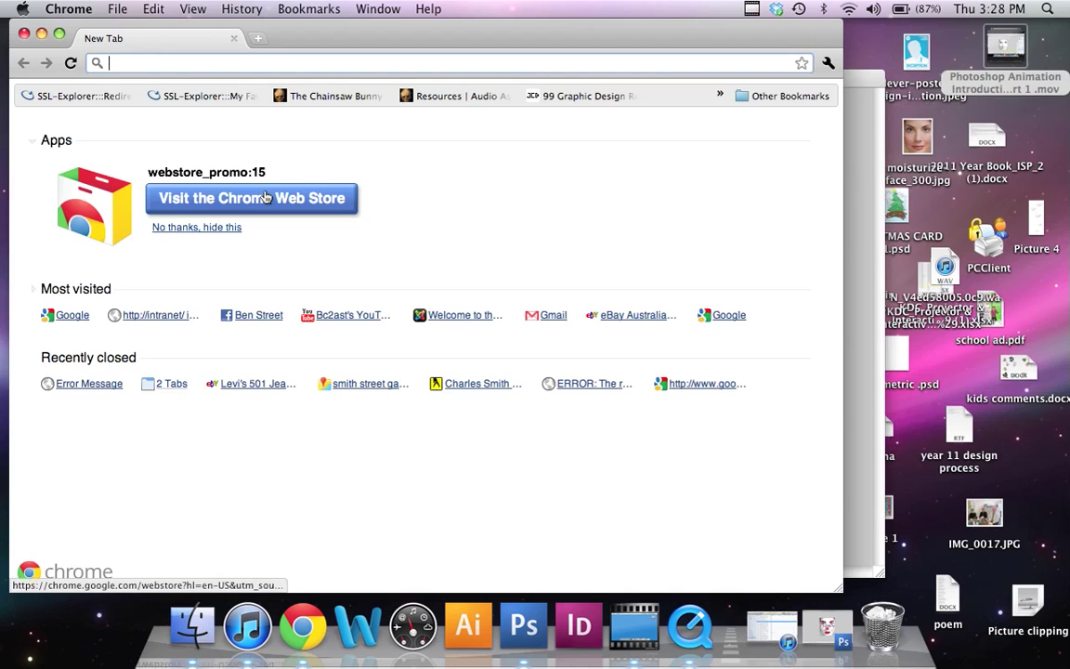
{"action": "type", "text": "googl"}
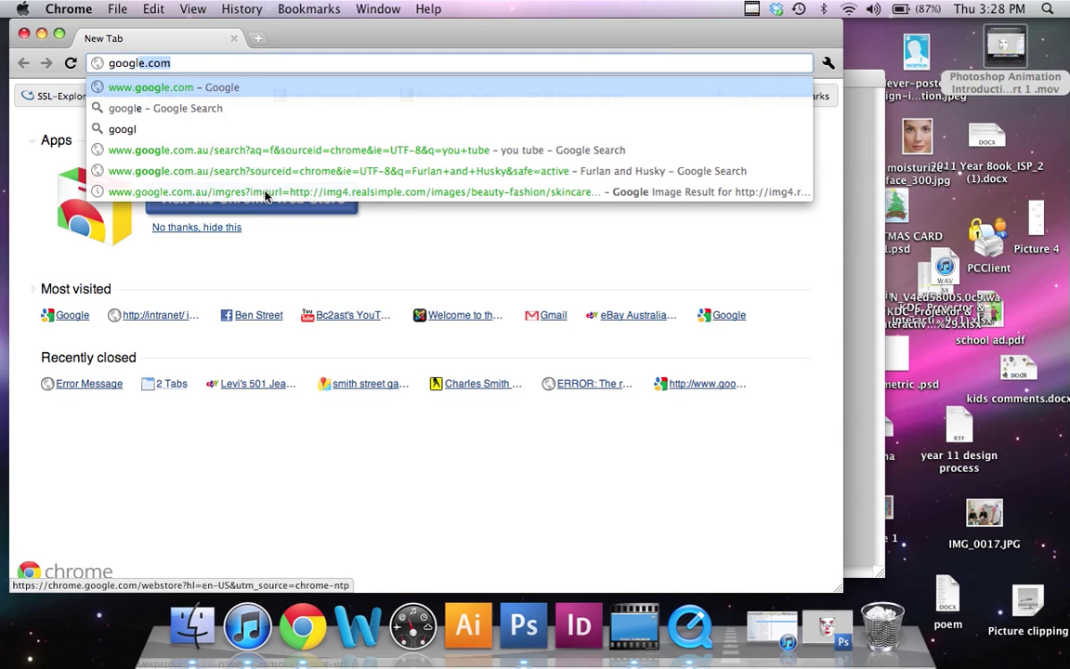
{"action": "type", "text": "e images wom"}
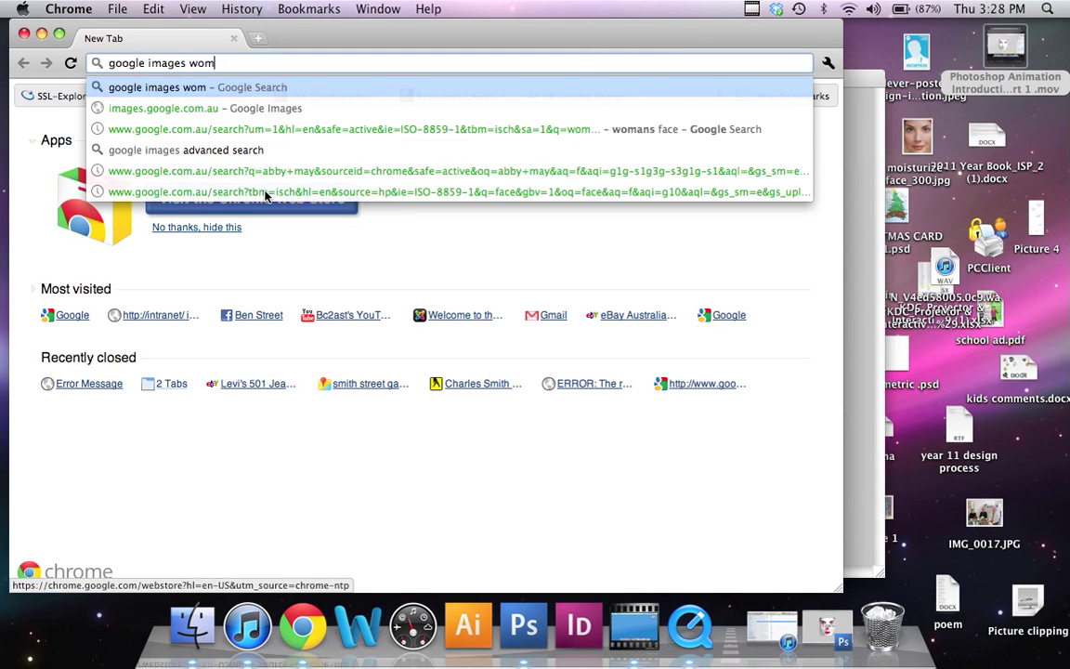
{"action": "type", "text": "ans face"}
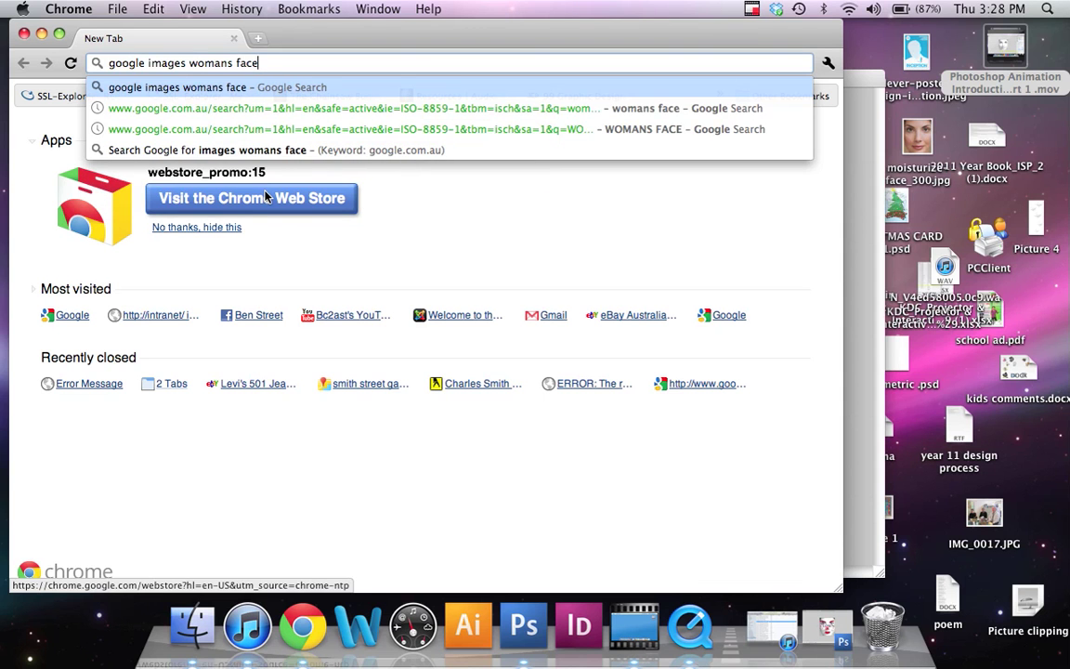
{"action": "key", "text": "Return"}
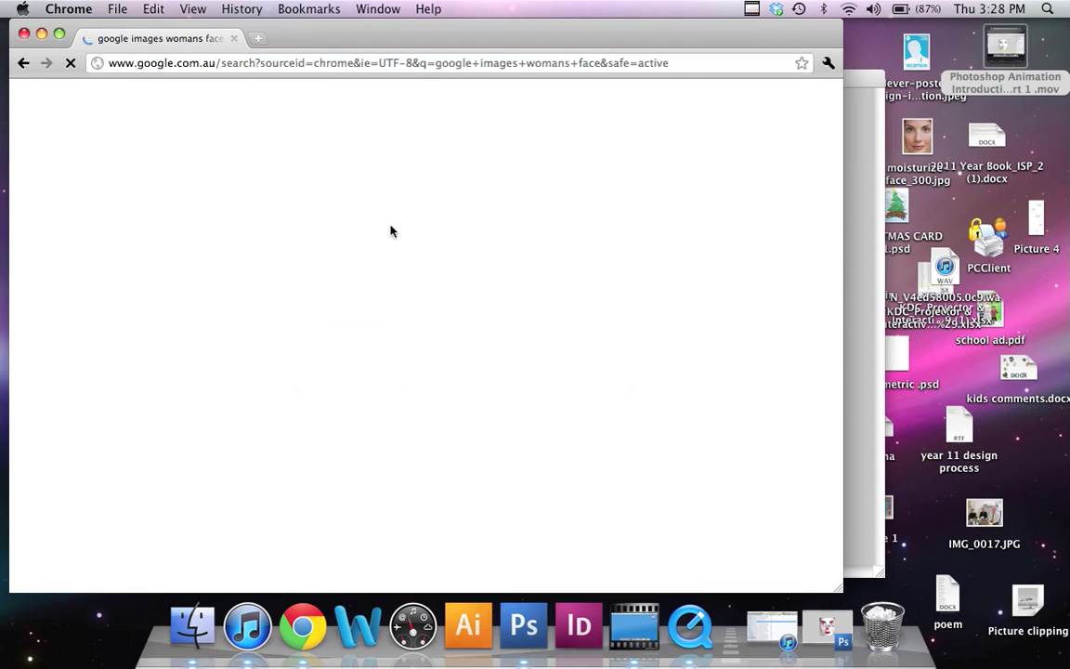
{"action": "left_click", "coordinate": [59, 90]}
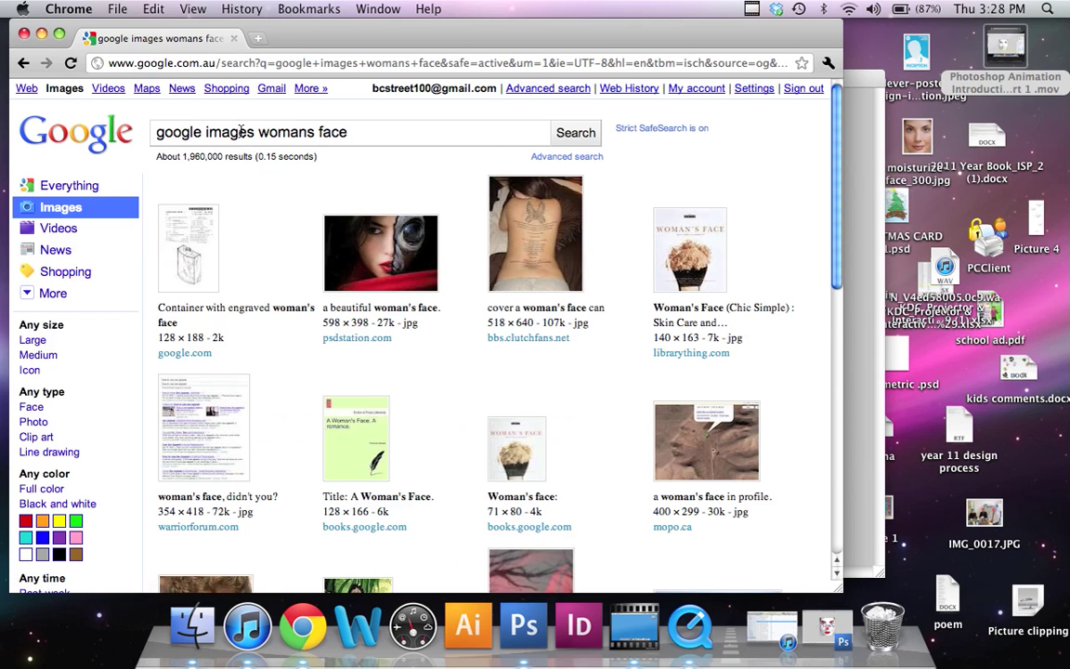
Shorten the image search to "womans face" and open the close-up face result from realsimple.com
{"action": "left_click_drag", "start_coordinate": [262, 136], "coordinate": [63, 110]}
{"action": "key", "text": "BackSpace"}
{"action": "key", "text": "Return"}
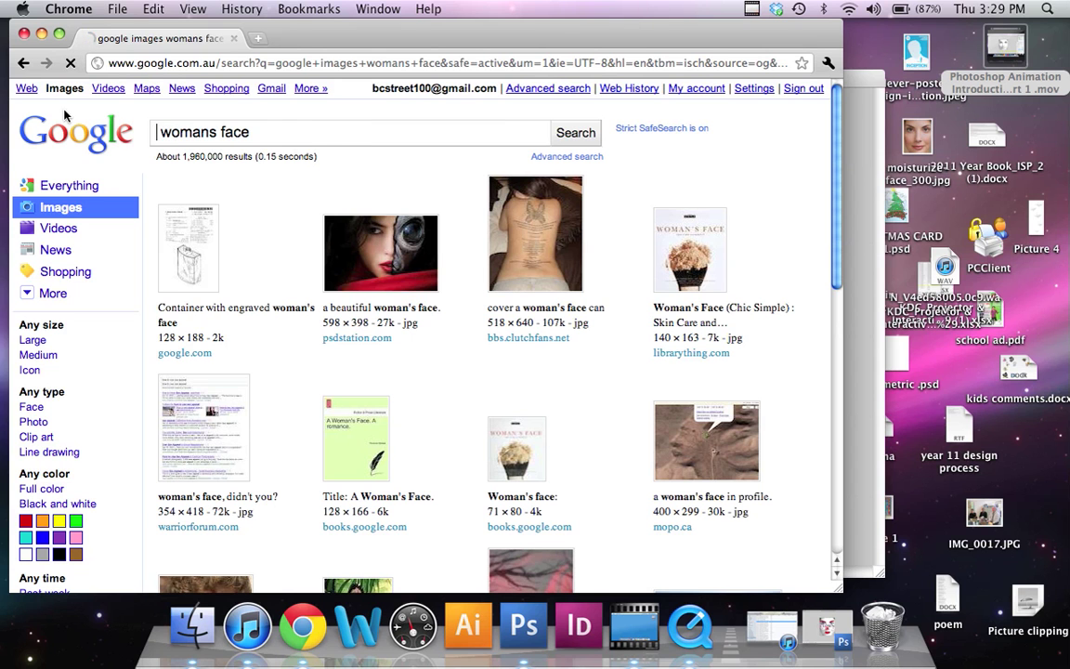
{"action": "left_click", "coordinate": [204, 263]}
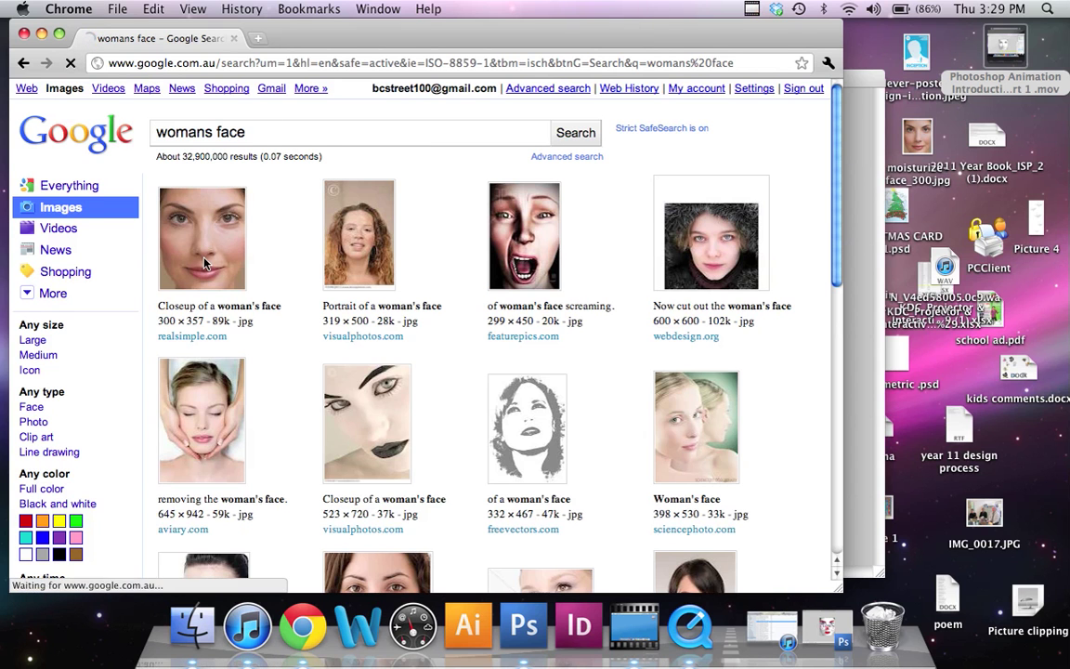
Save the close-up face image to the desktop, dismiss its preview and close the browser window
{"action": "left_click_drag", "start_coordinate": [358, 260], "coordinate": [1032, 123]}
{"action": "right_click", "coordinate": [1032, 123]}
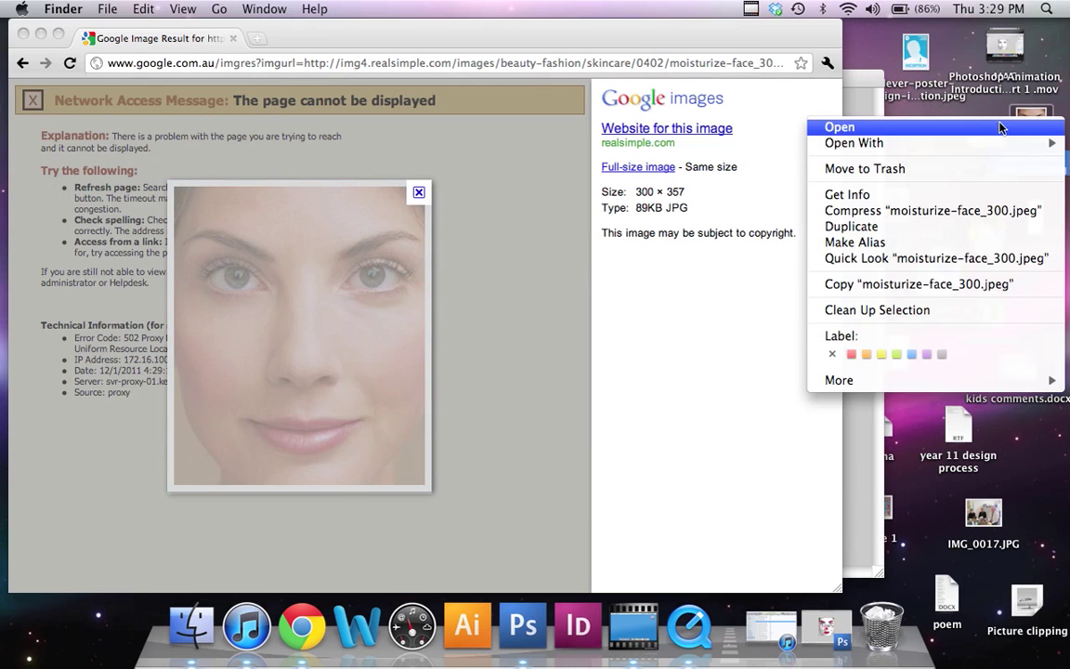
{"action": "mouse_move", "coordinate": [1002, 144]}
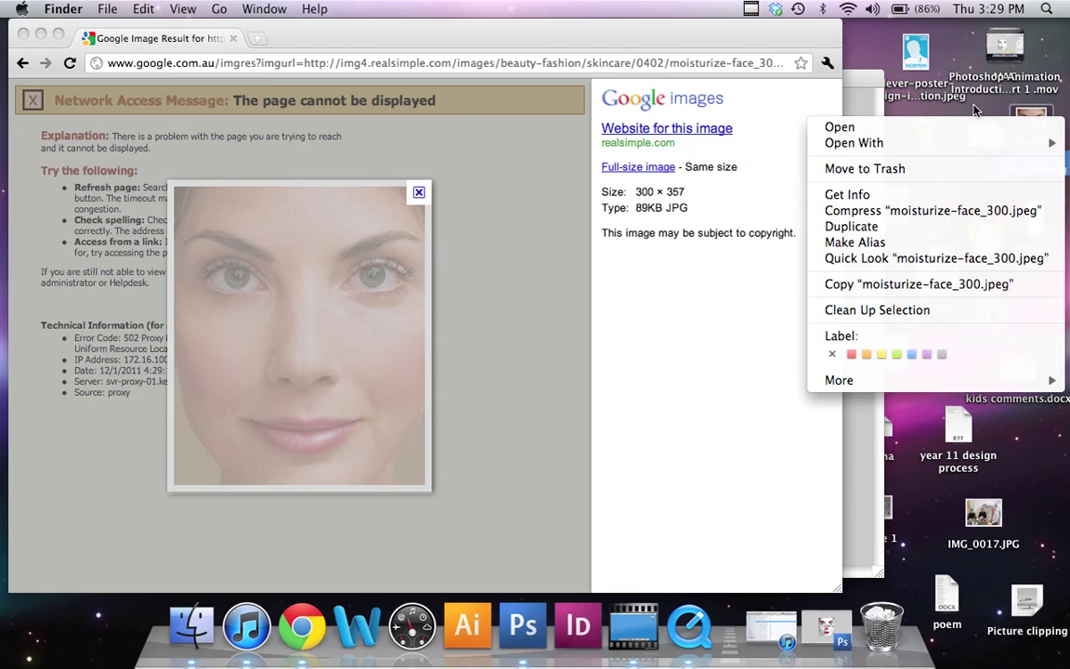
{"action": "left_click", "coordinate": [439, 190]}
{"action": "left_click_drag", "start_coordinate": [417, 193], "coordinate": [184, 299]}
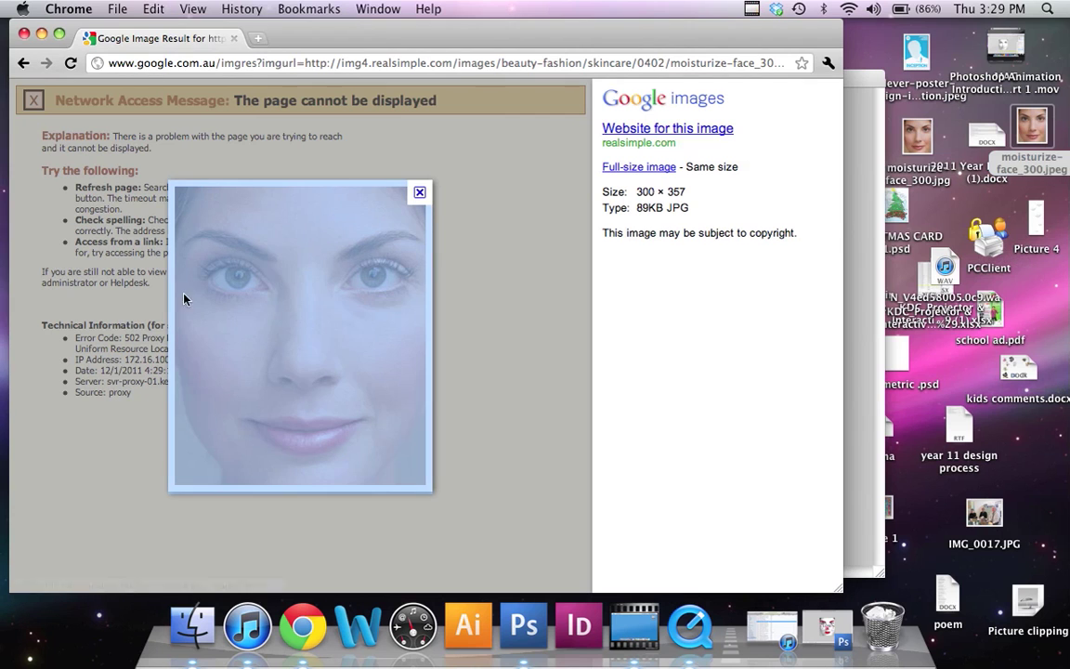
{"action": "left_click", "coordinate": [408, 197]}
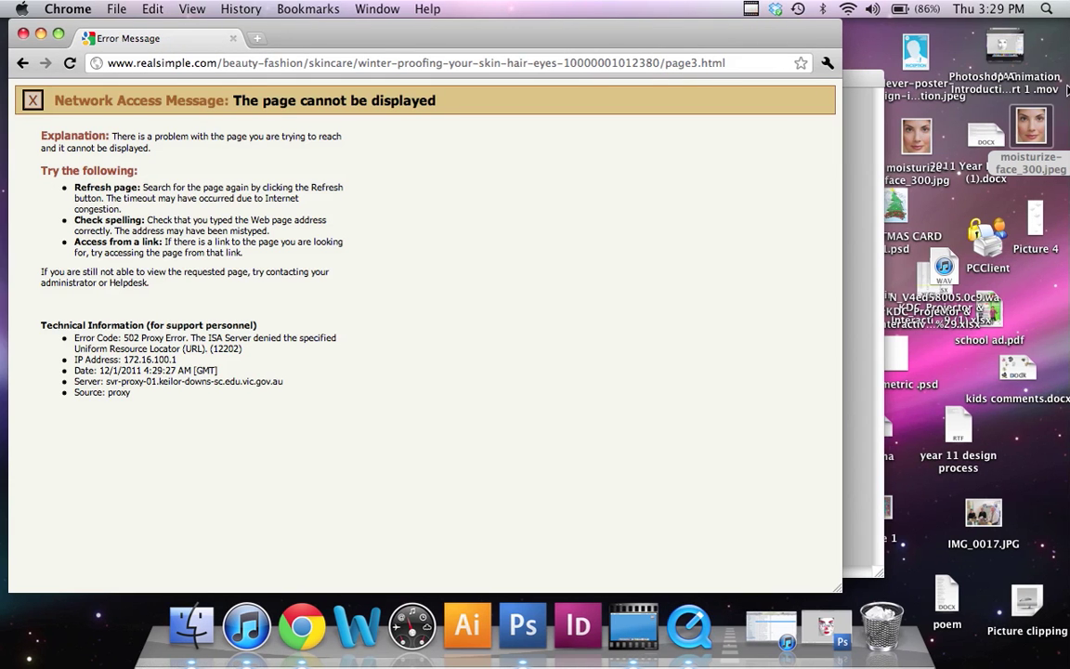
{"action": "left_click", "coordinate": [24, 38]}
Switch to Photoshop and open moisturize-face_300.jpeg from the Desktop folder
{"action": "left_click", "coordinate": [301, 260]}
{"action": "left_click", "coordinate": [135, 9]}
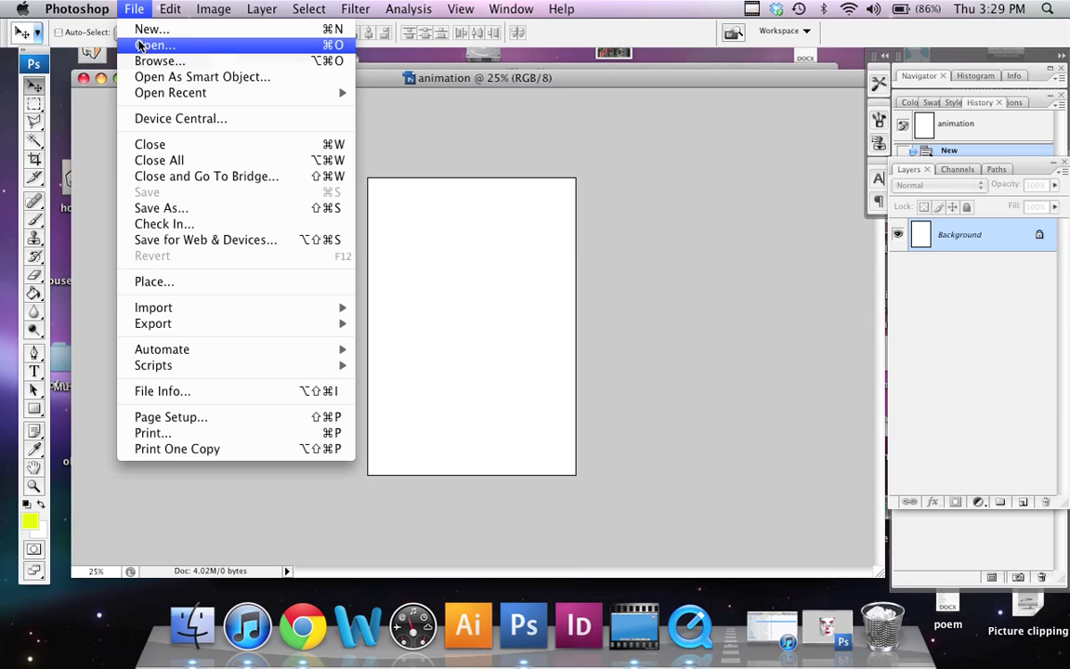
{"action": "key", "text": "F11"}
{"action": "key", "text": "F11"}
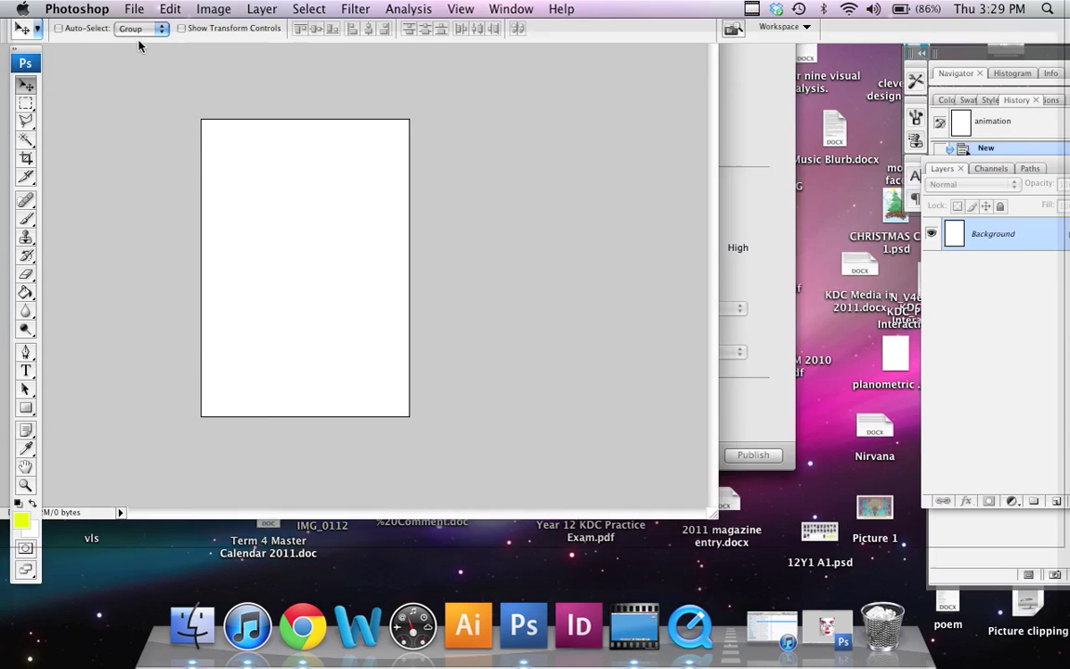
{"action": "left_click", "coordinate": [124, 8]}
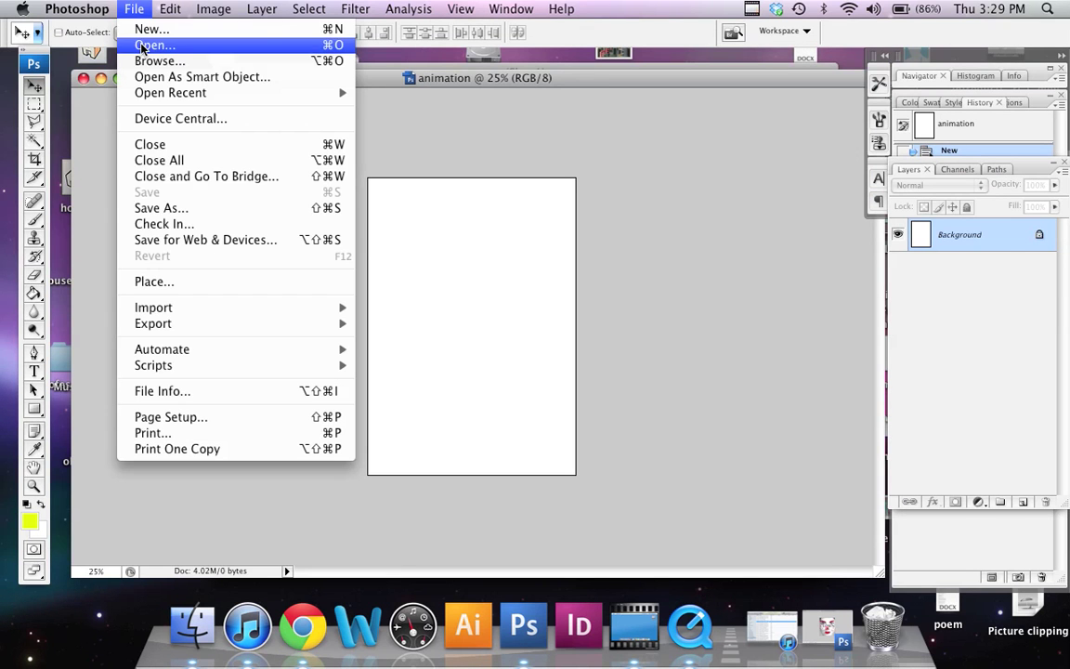
{"action": "key", "text": "super+o"}
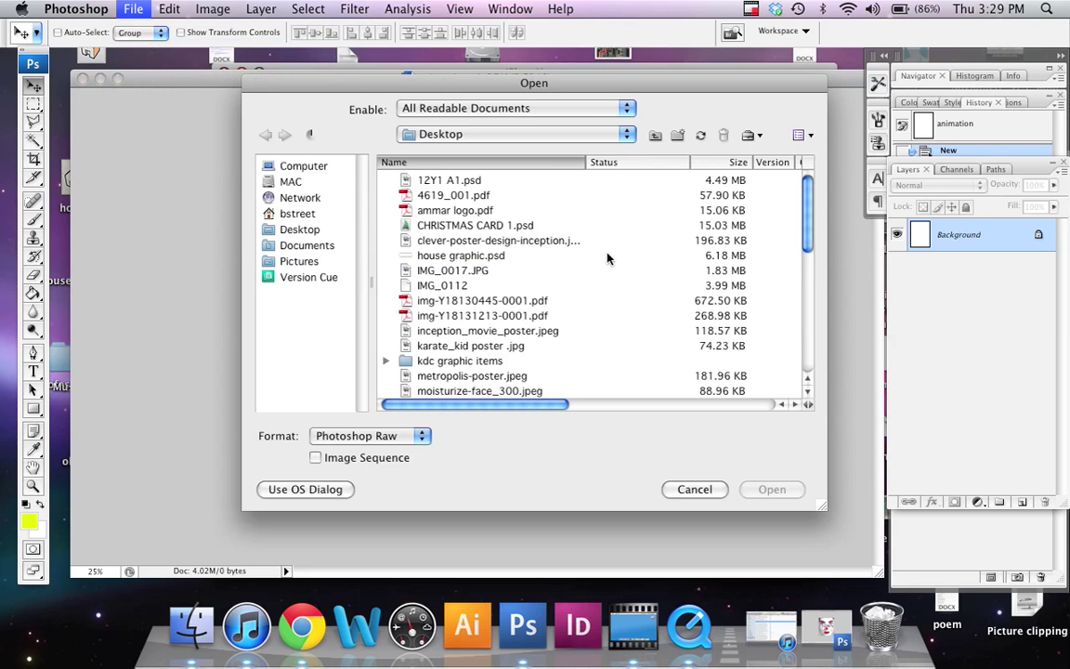
{"action": "left_click", "coordinate": [299, 229]}
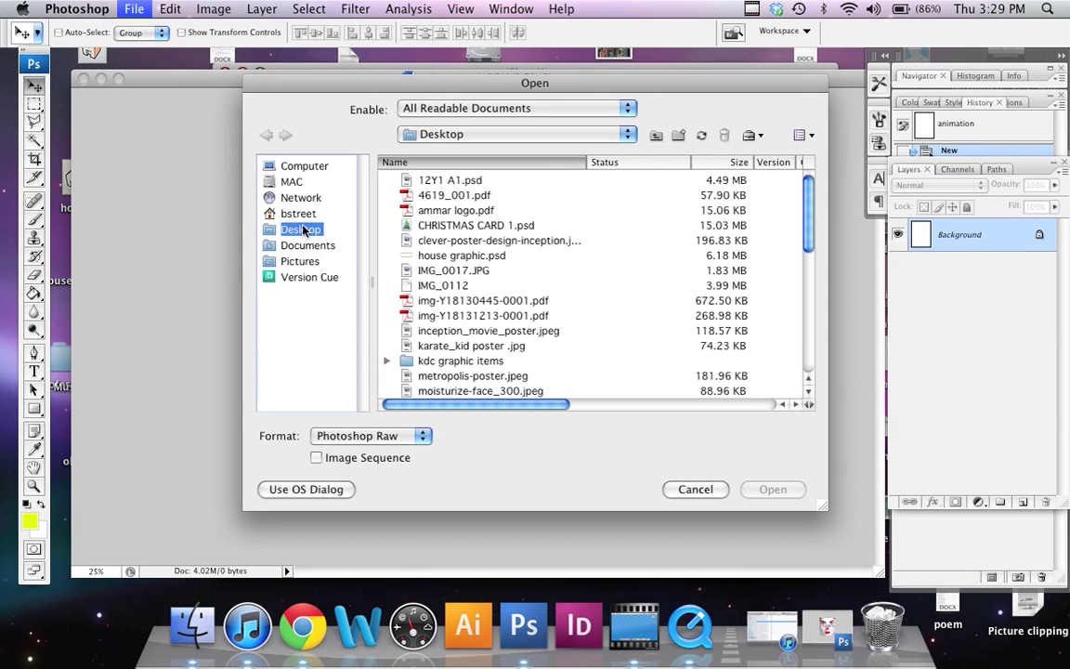
{"action": "scroll", "coordinate": [534, 303], "scroll_direction": "down", "scroll_amount": 3}
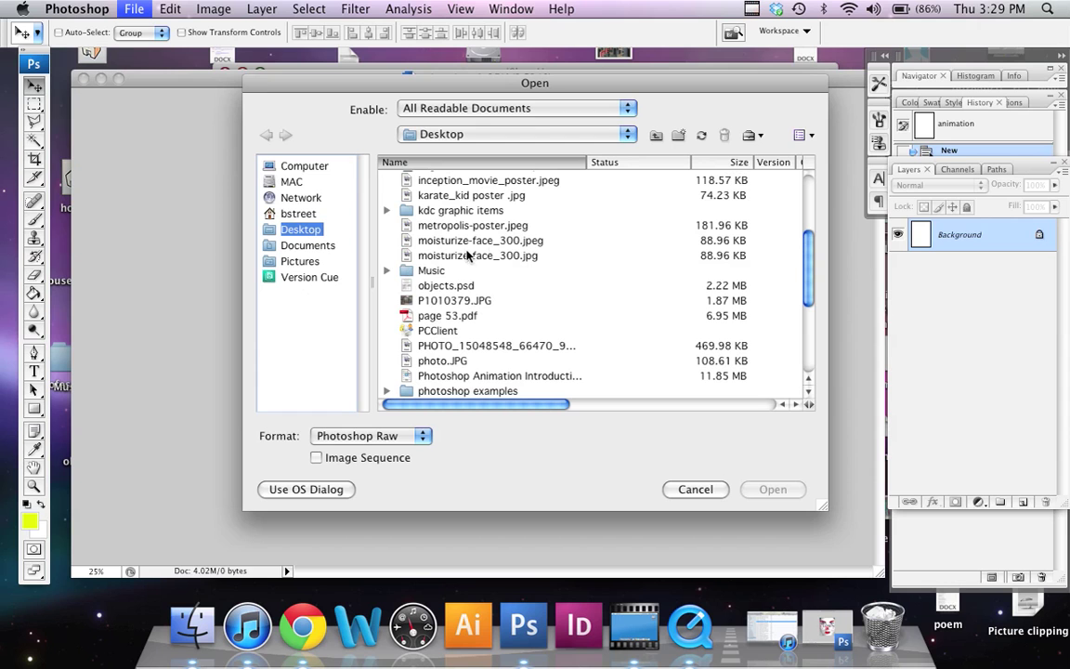
{"action": "double_click", "coordinate": [530, 241]}
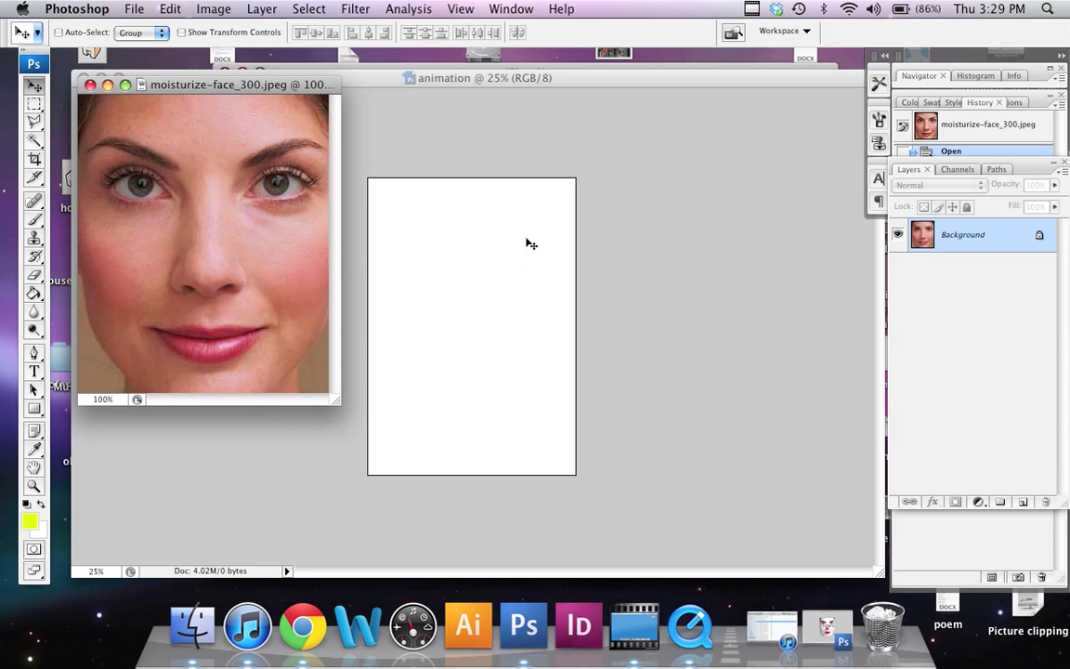
Enlarge and reposition the face photo's window, and convert the photo to greyscale with the Desaturate adjustment
{"action": "left_click_drag", "start_coordinate": [338, 404], "coordinate": [776, 556]}
{"action": "left_click_drag", "start_coordinate": [410, 88], "coordinate": [397, 60]}
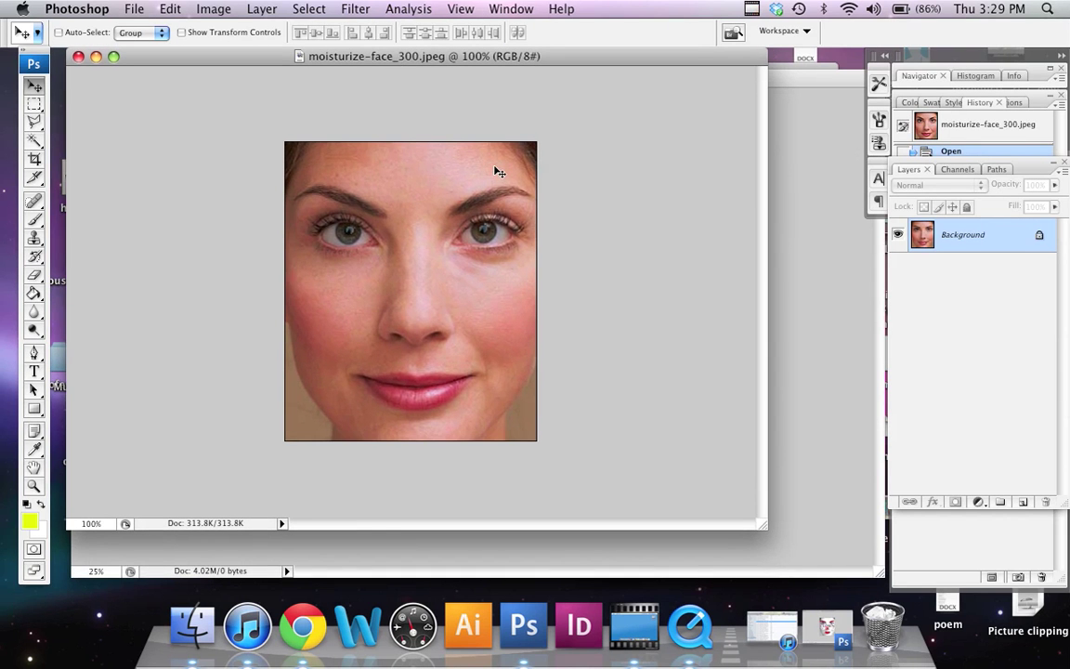
{"action": "left_click", "coordinate": [200, 8]}
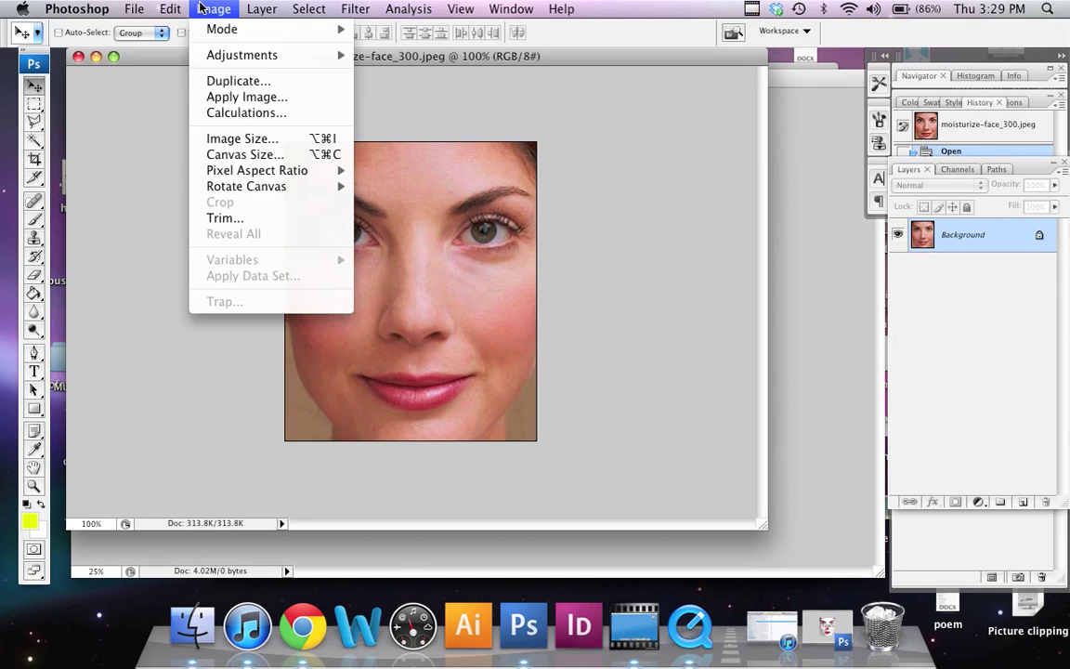
{"action": "mouse_move", "coordinate": [253, 60]}
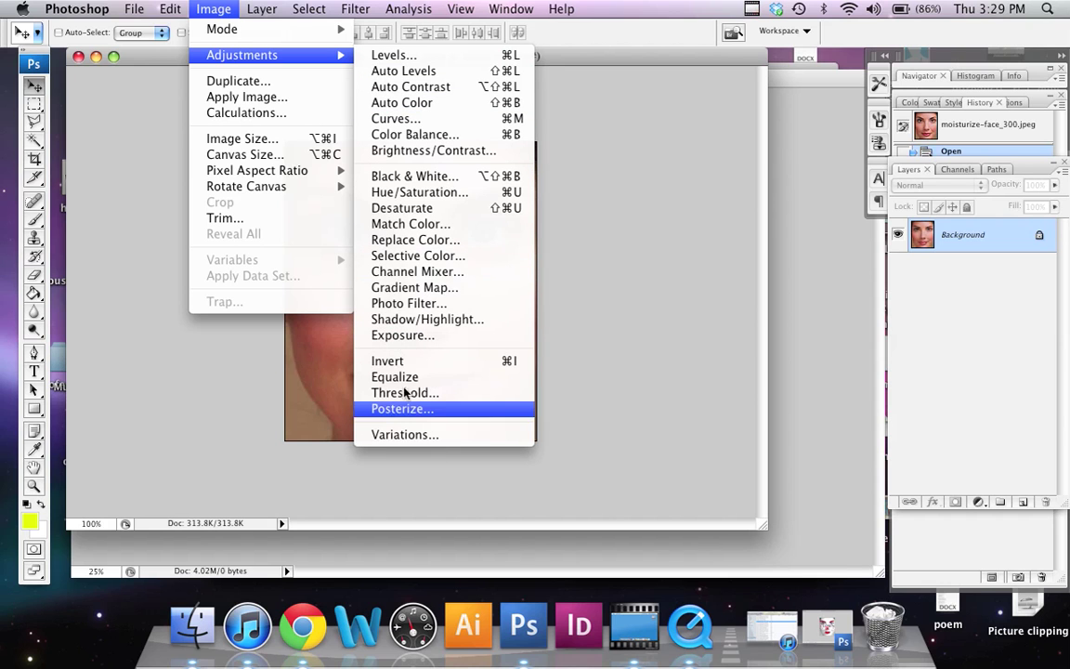
{"action": "left_click", "coordinate": [438, 210]}
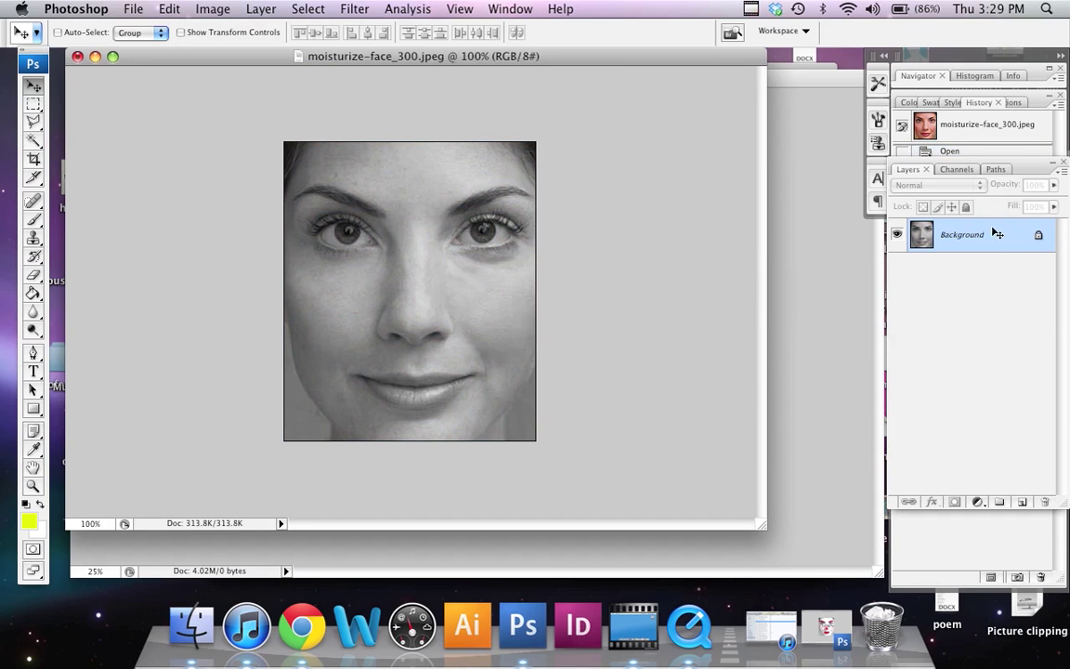
Shrink the photo's window and copy the desaturated face onto the middle of the animation document's canvas with the Move tool
{"action": "left_click_drag", "start_coordinate": [763, 525], "coordinate": [388, 429]}
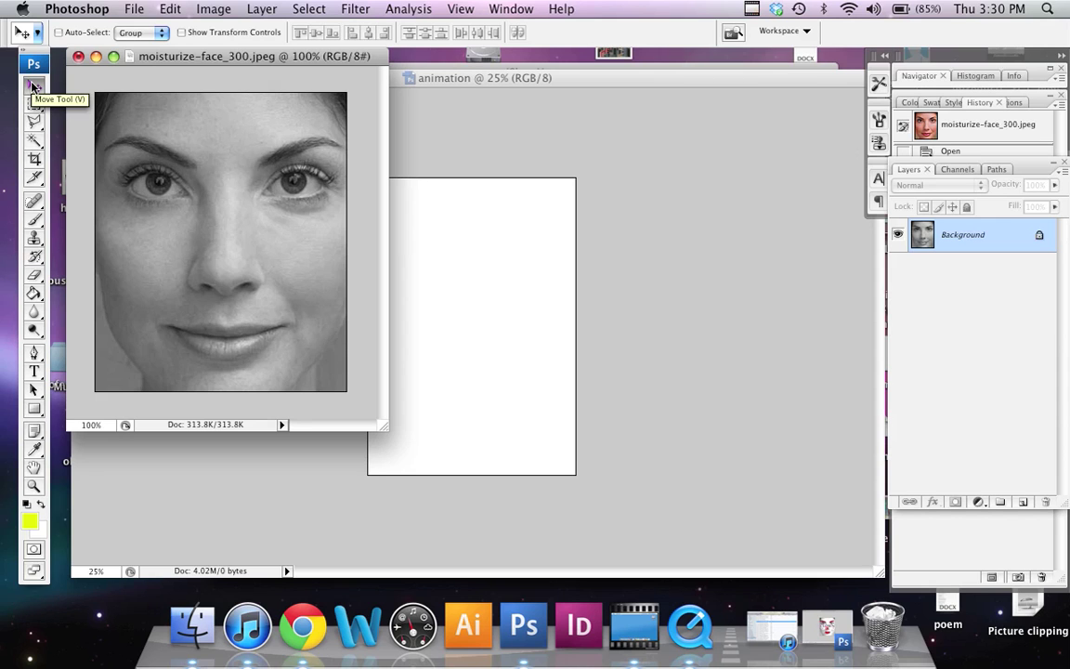
{"action": "left_click_drag", "start_coordinate": [281, 226], "coordinate": [489, 306]}
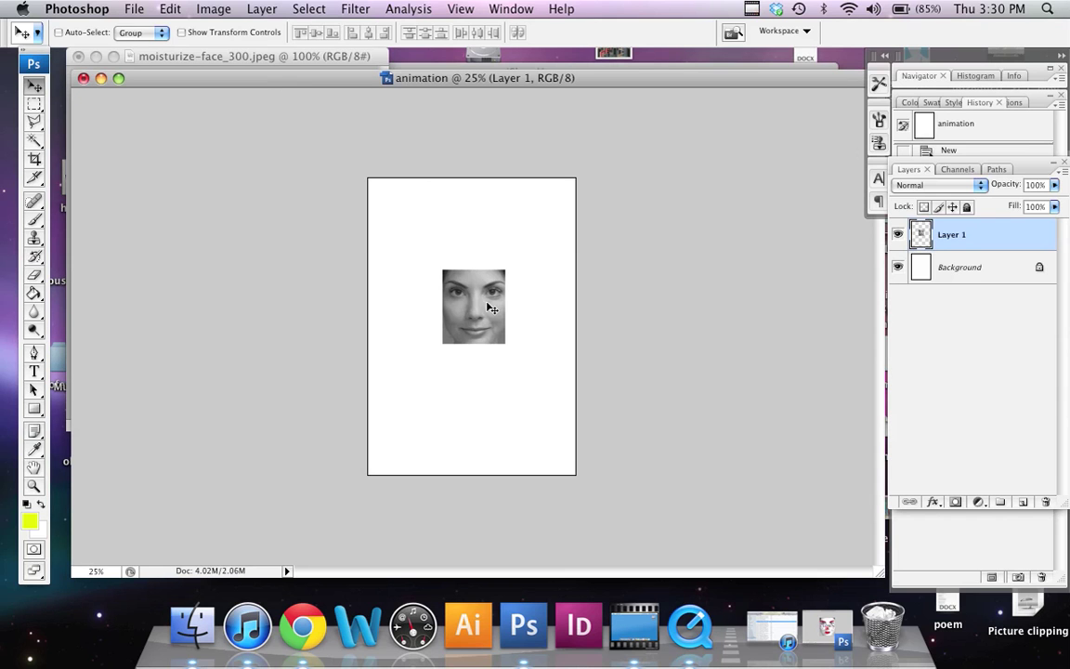
Paste a copy of the entire face photo into the animation document as another layer, and delete that duplicate layer
{"action": "left_click", "coordinate": [308, 58]}
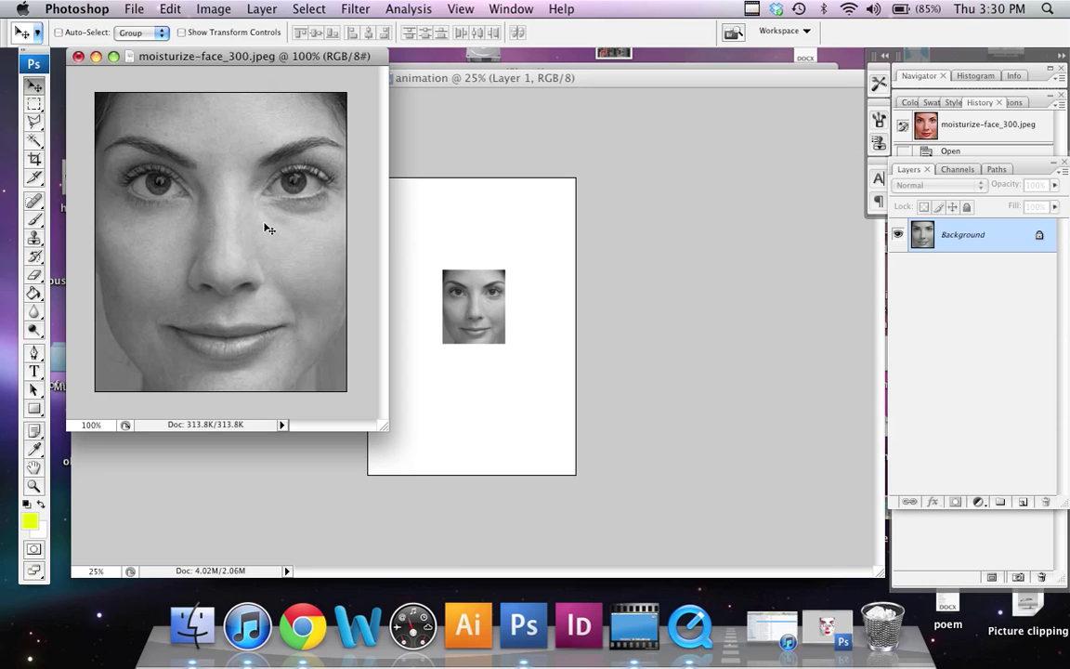
{"action": "left_click", "coordinate": [171, 9]}
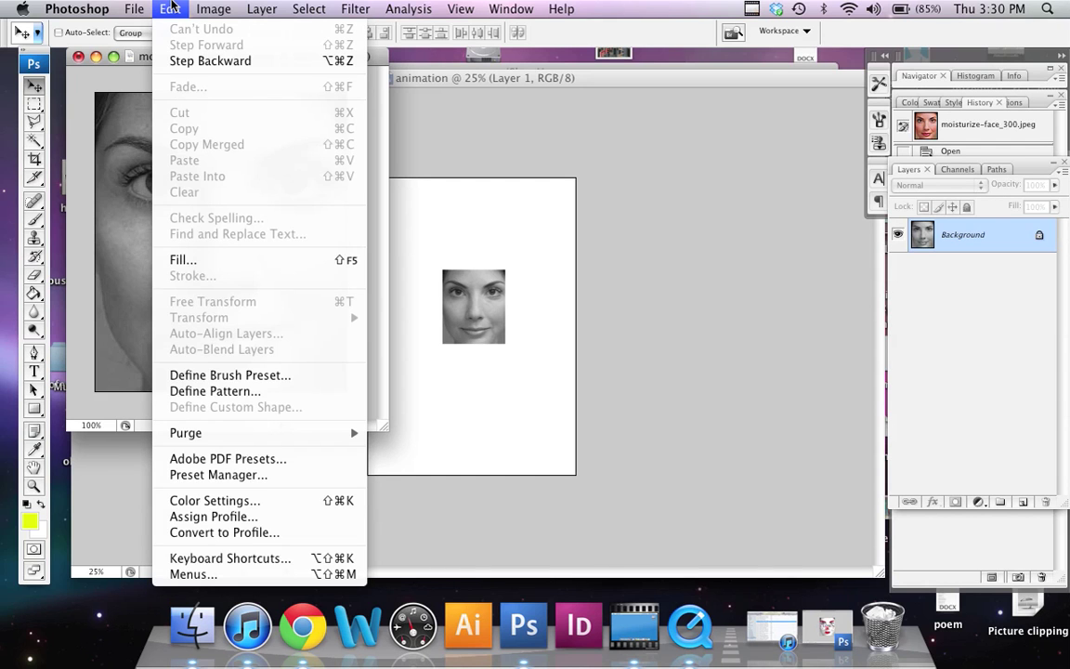
{"action": "left_click", "coordinate": [96, 155]}
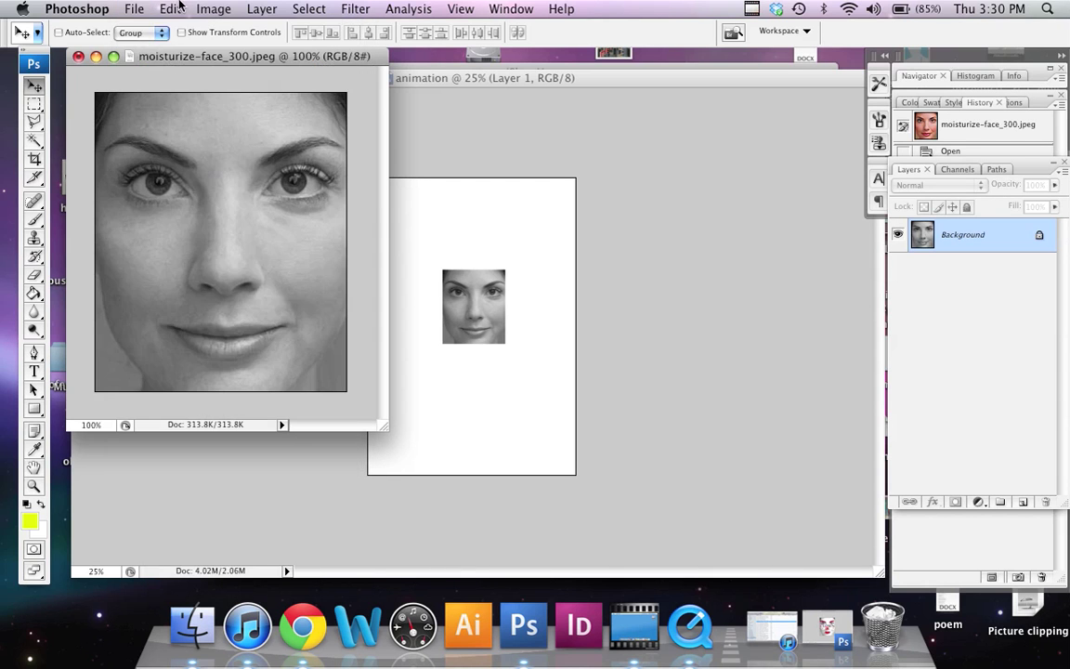
{"action": "left_click", "coordinate": [167, 9]}
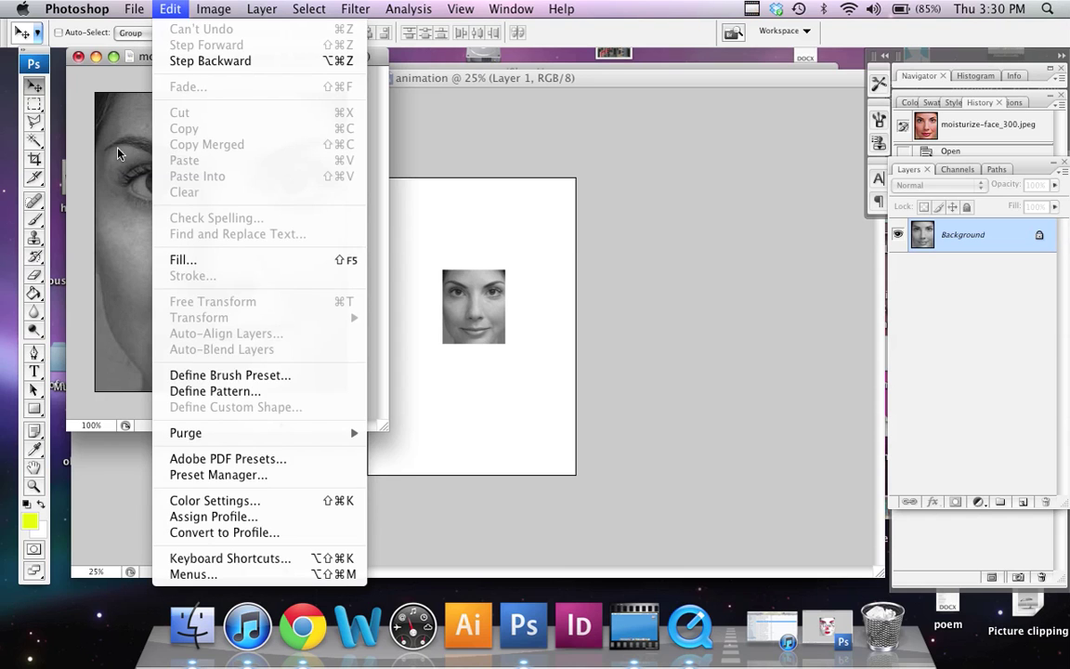
{"action": "left_click", "coordinate": [109, 177]}
{"action": "key", "text": "super+a"}
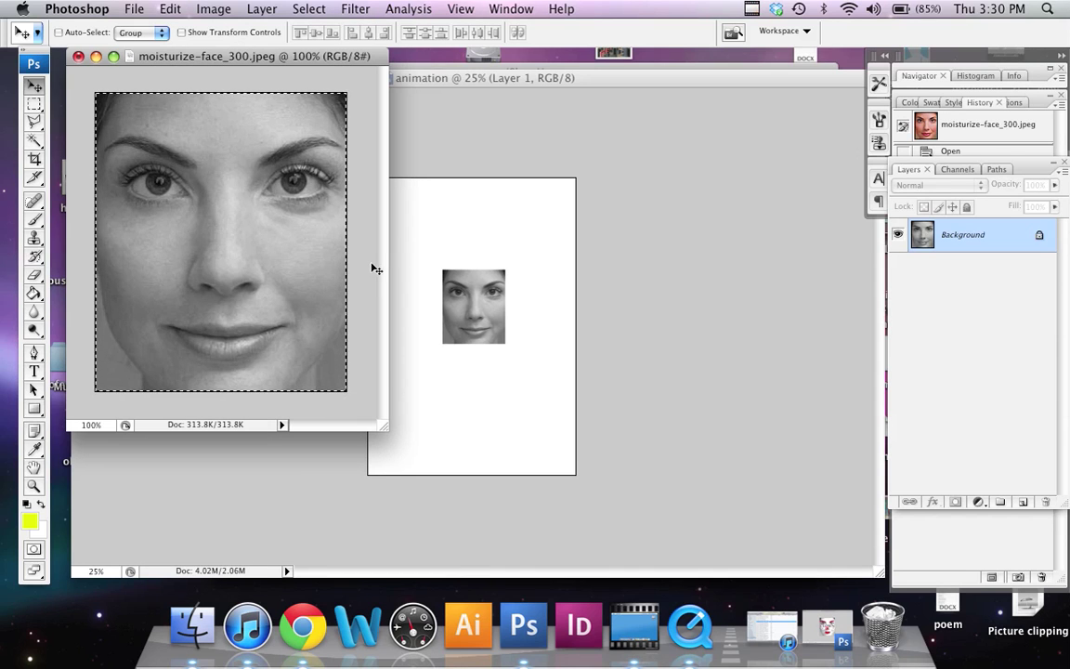
{"action": "left_click", "coordinate": [515, 278]}
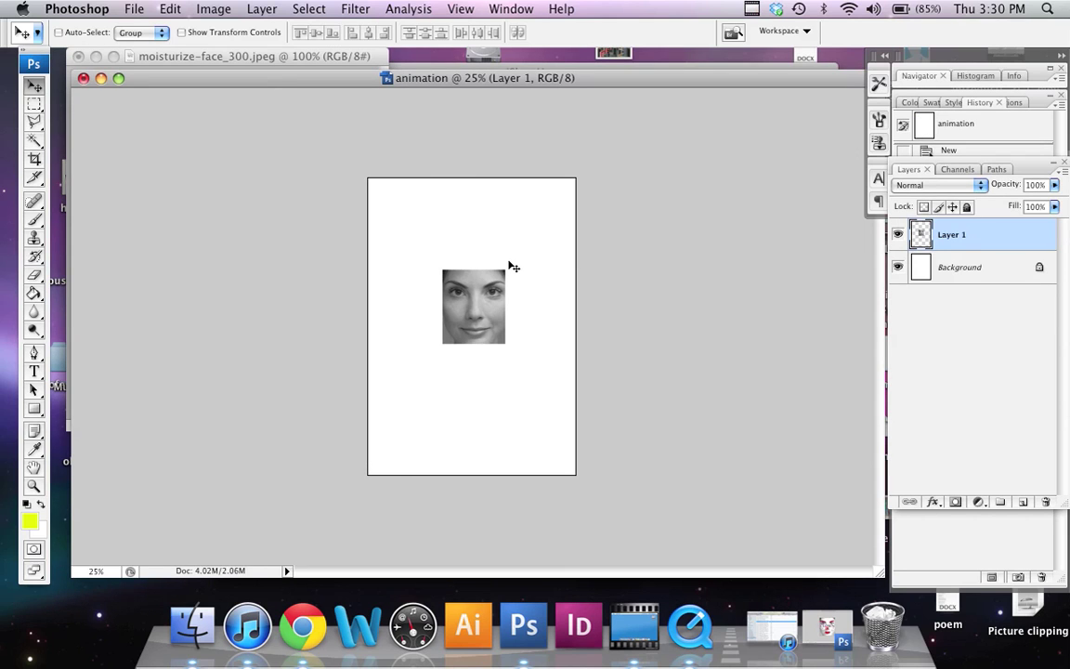
{"action": "key", "text": "super+v"}
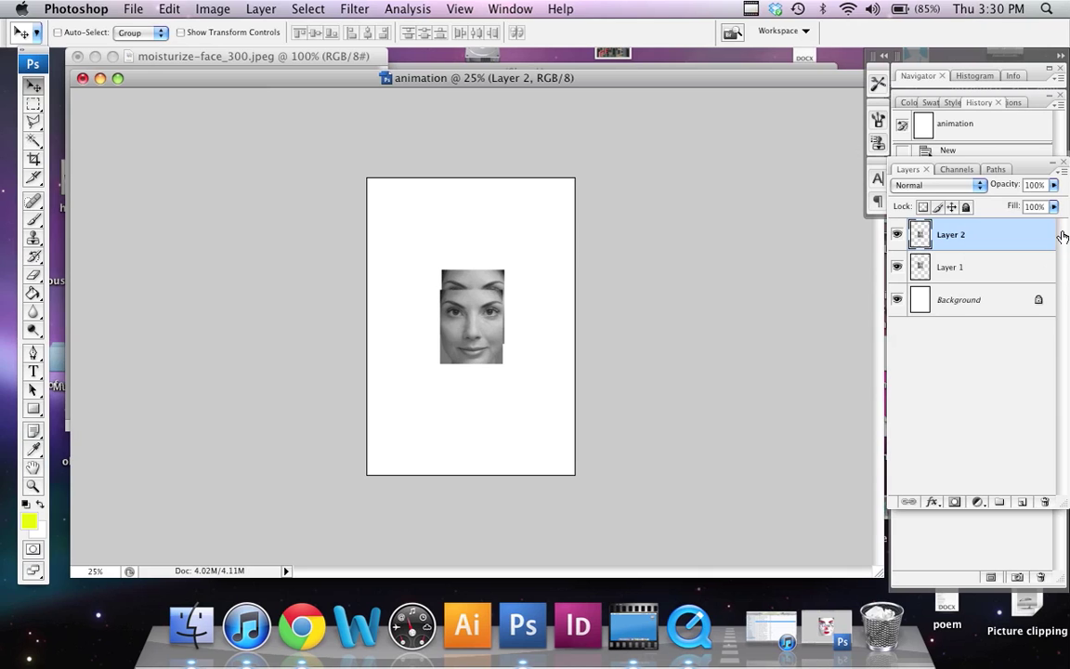
{"action": "left_click_drag", "start_coordinate": [1047, 234], "coordinate": [1043, 501]}
Enlarge the face layer with Free Transform to about 352% width and 378% height, positioned to cover most of the canvas
{"action": "mouse_move", "coordinate": [481, 318]}
{"action": "left_mouse_down"}
{"action": "mouse_move", "coordinate": [441, 255]}
{"action": "mouse_move", "coordinate": [414, 250]}
{"action": "mouse_move", "coordinate": [469, 256]}
{"action": "mouse_move", "coordinate": [459, 349]}
{"action": "mouse_move", "coordinate": [508, 323]}
{"action": "mouse_move", "coordinate": [473, 327]}
{"action": "mouse_move", "coordinate": [469, 317]}
{"action": "left_mouse_up"}
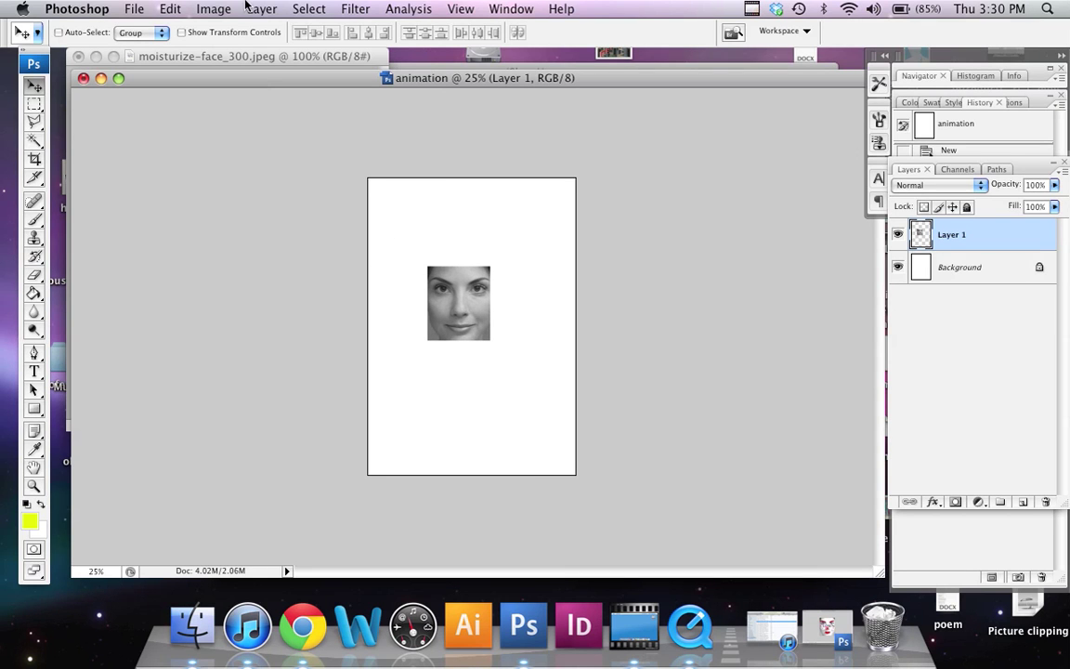
{"action": "left_click", "coordinate": [168, 9]}
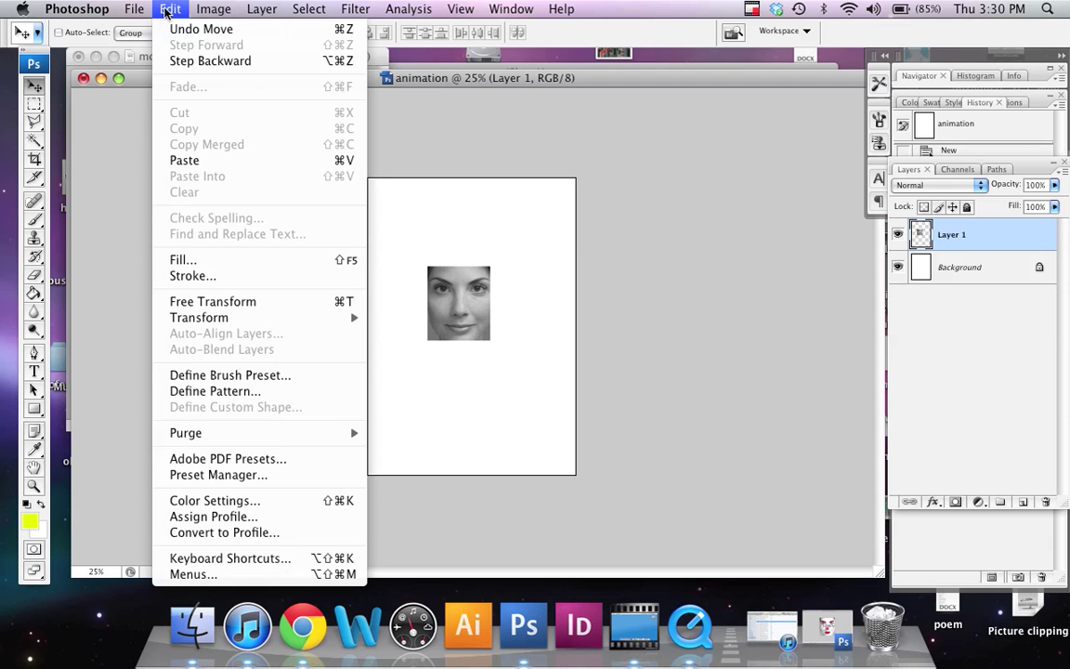
{"action": "left_click", "coordinate": [264, 301]}
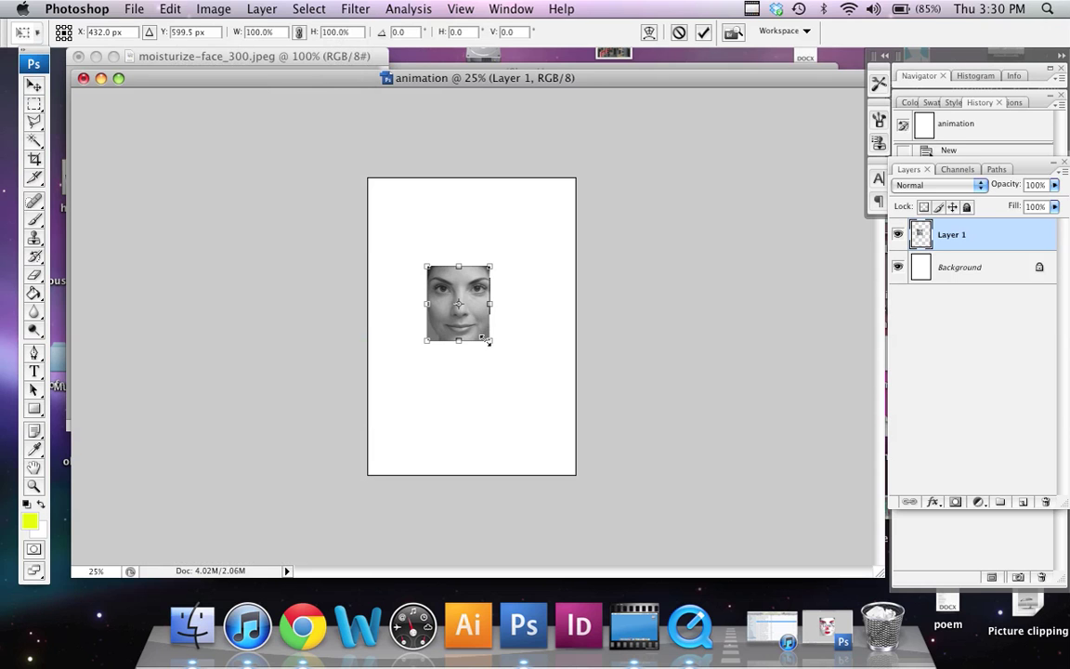
{"action": "left_click_drag", "start_coordinate": [489, 341], "coordinate": [608, 500]}
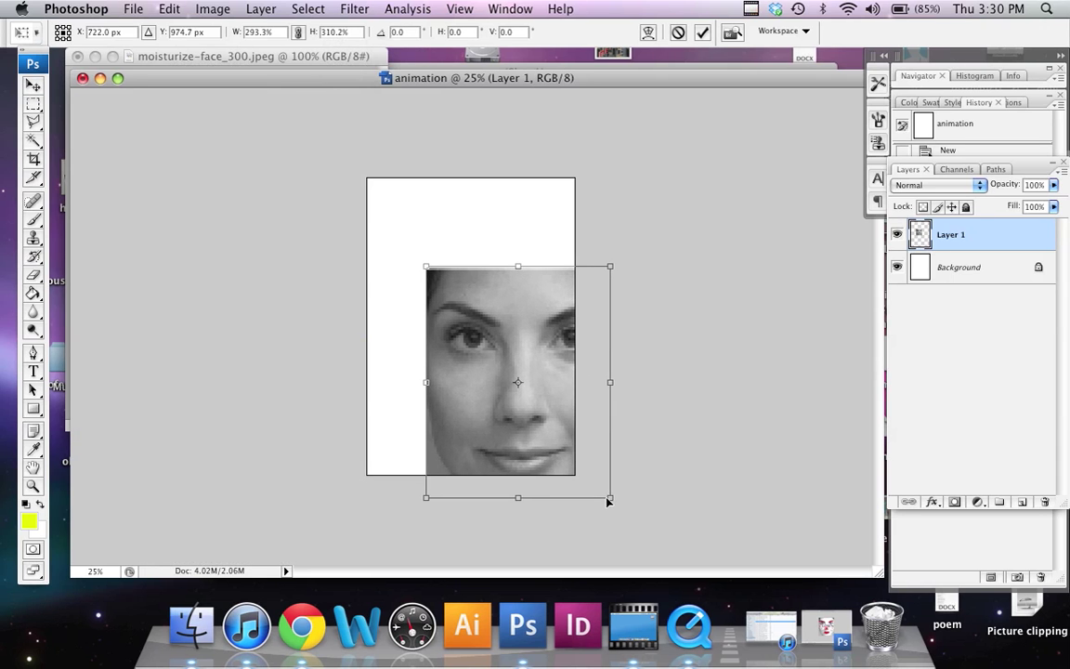
{"action": "left_click_drag", "start_coordinate": [544, 425], "coordinate": [484, 338]}
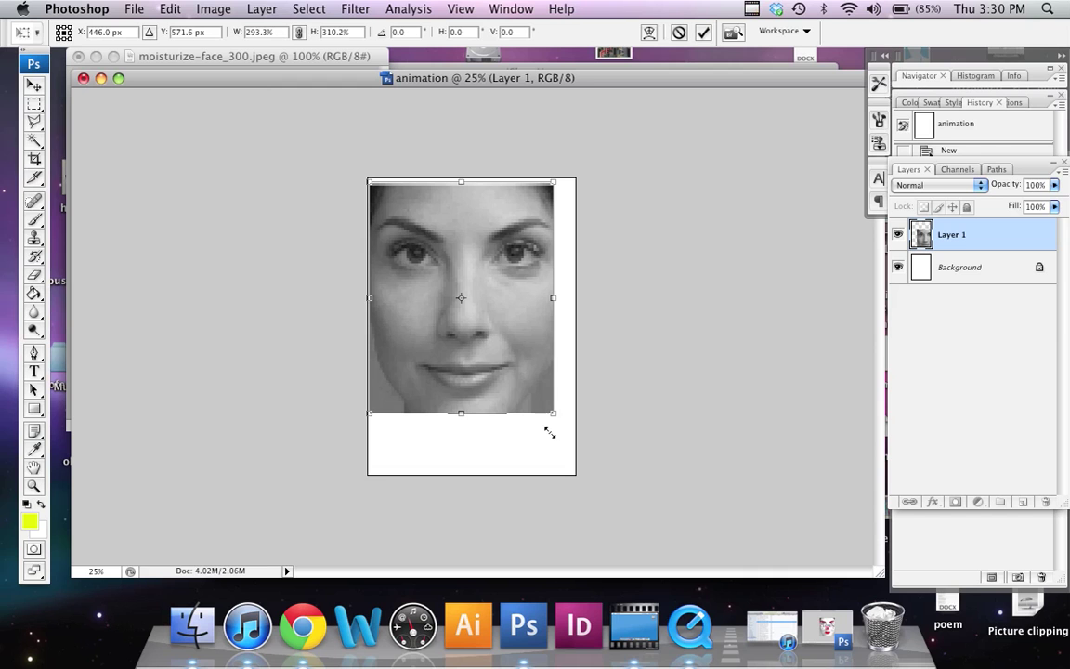
{"action": "left_click_drag", "start_coordinate": [551, 417], "coordinate": [582, 464]}
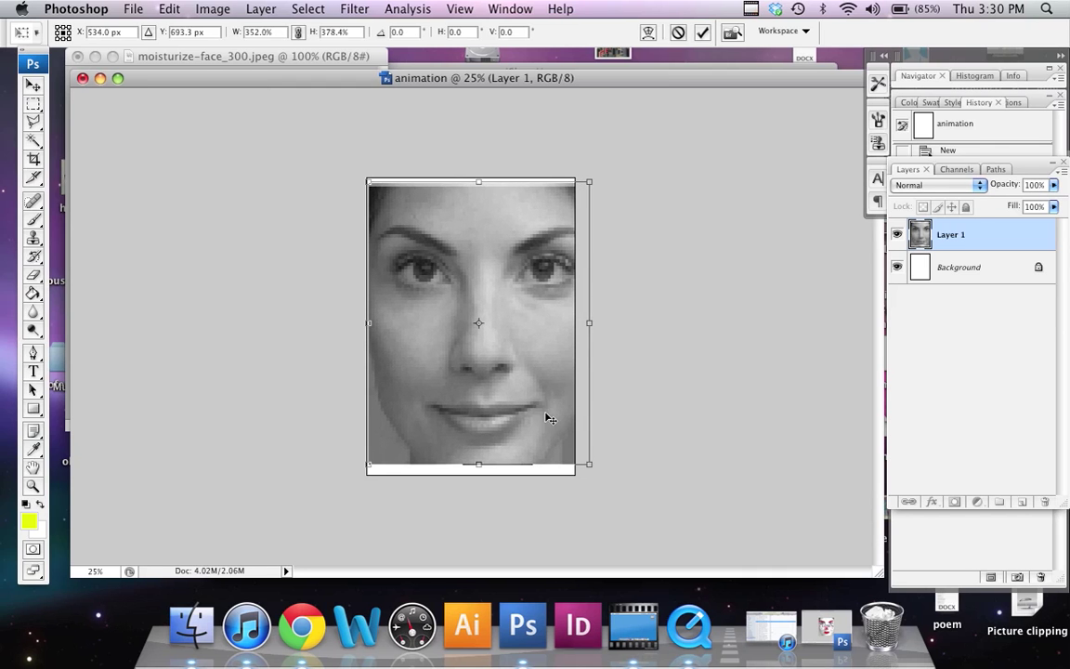
{"action": "key", "text": "Return"}
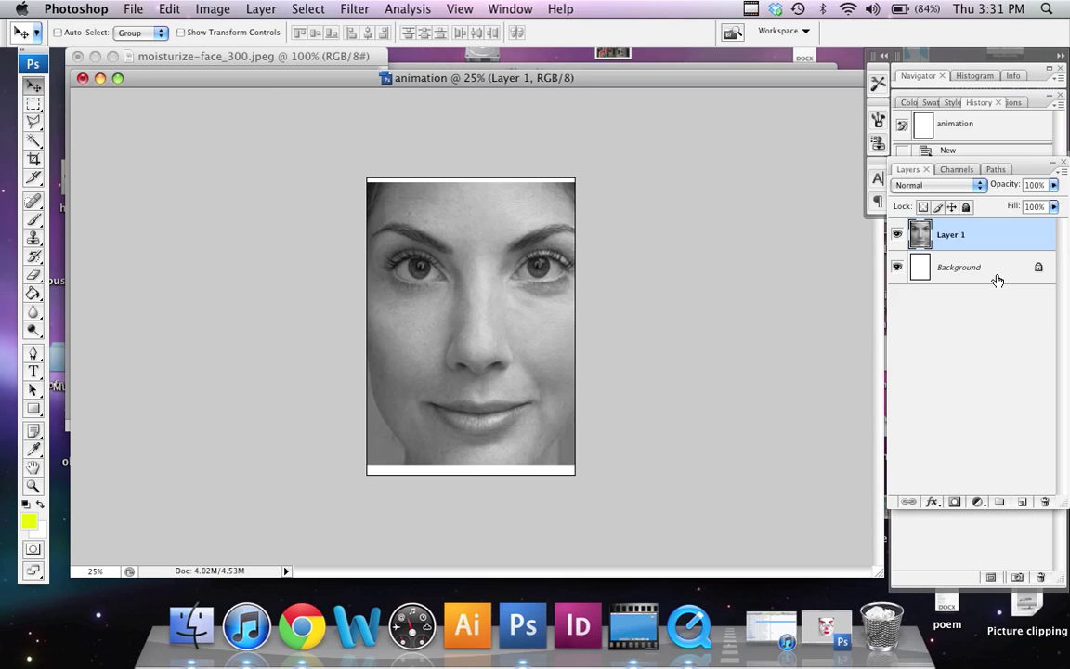
Create a new layer named "colour" above the face layer
{"action": "left_click", "coordinate": [897, 268]}
{"action": "left_click", "coordinate": [898, 269]}
{"action": "left_click", "coordinate": [248, 9]}
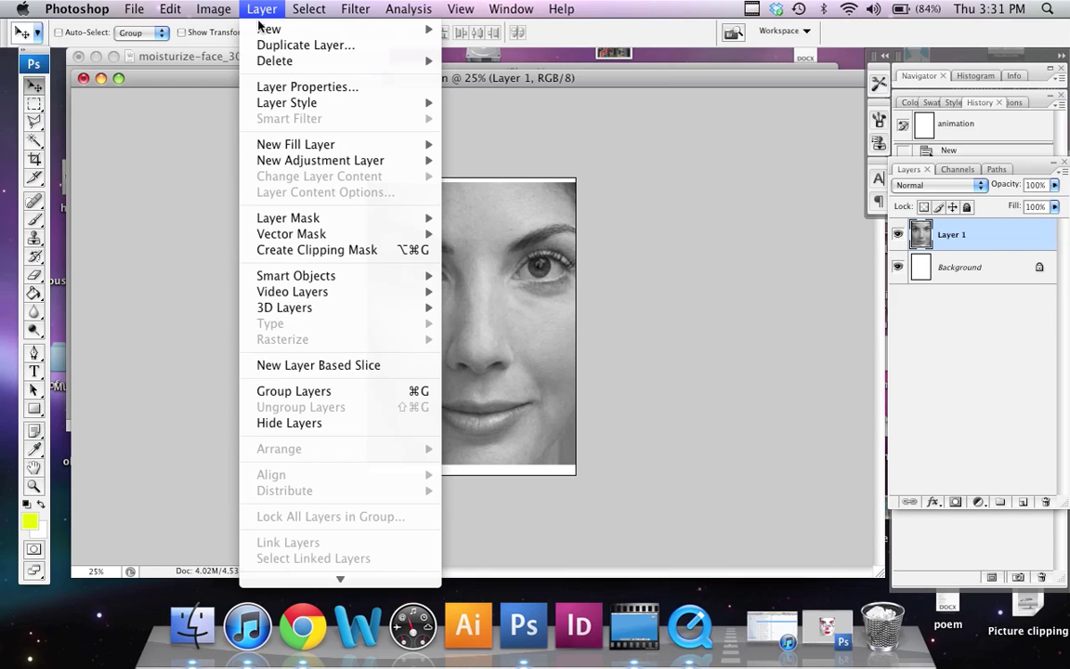
{"action": "mouse_move", "coordinate": [260, 29]}
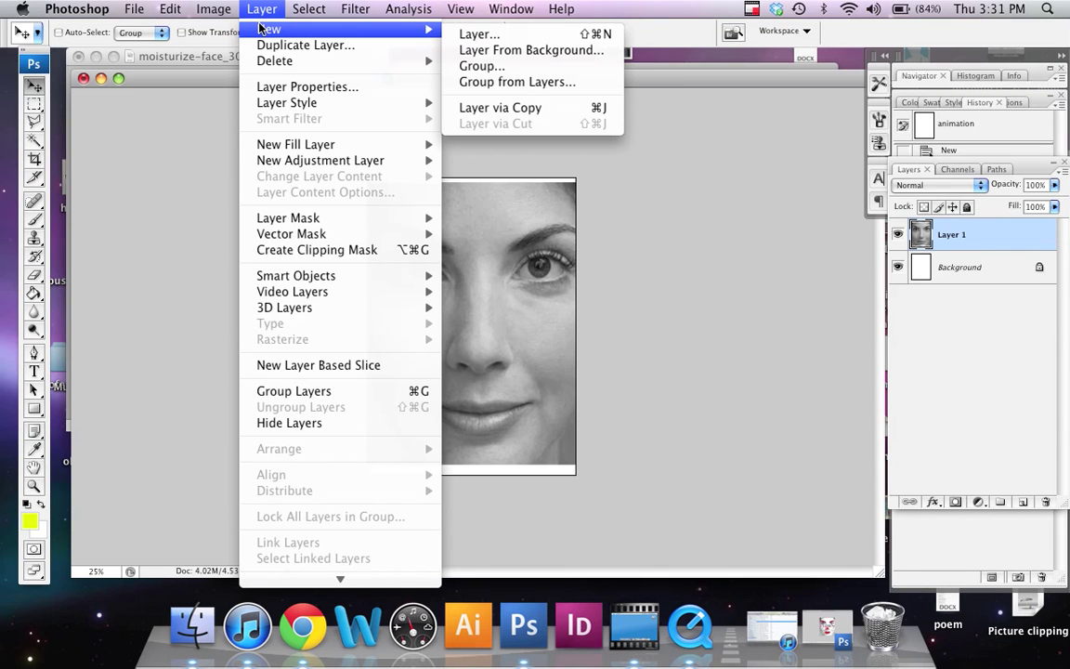
{"action": "left_click", "coordinate": [509, 38]}
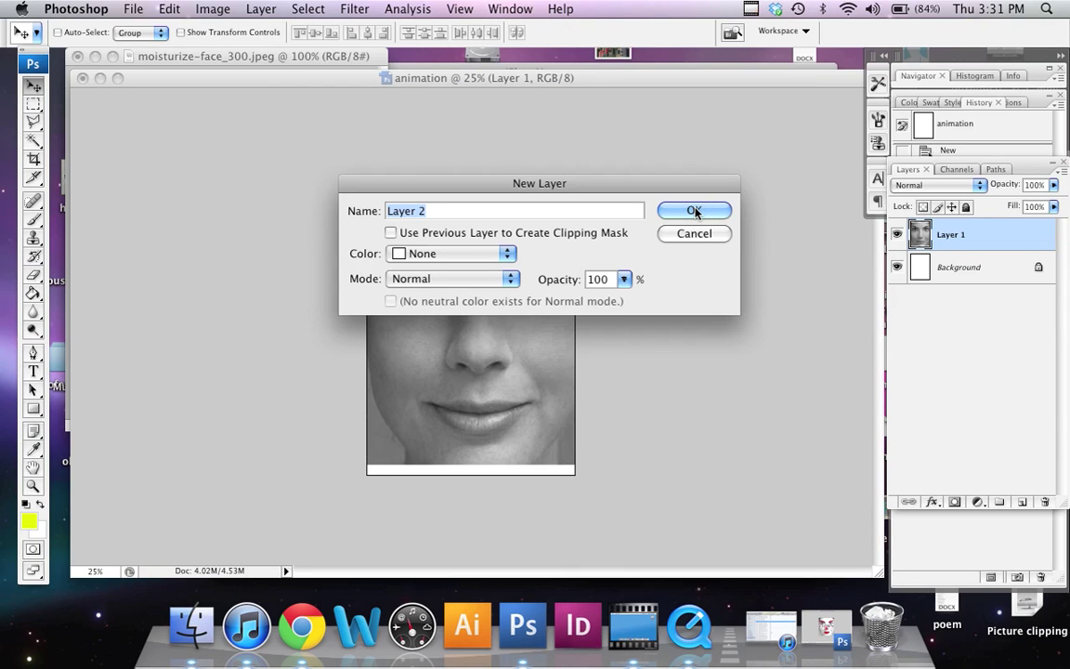
{"action": "type", "text": "colu"}
{"action": "key", "text": "BackSpace"}
{"action": "type", "text": "our"}
{"action": "left_click", "coordinate": [694, 210]}
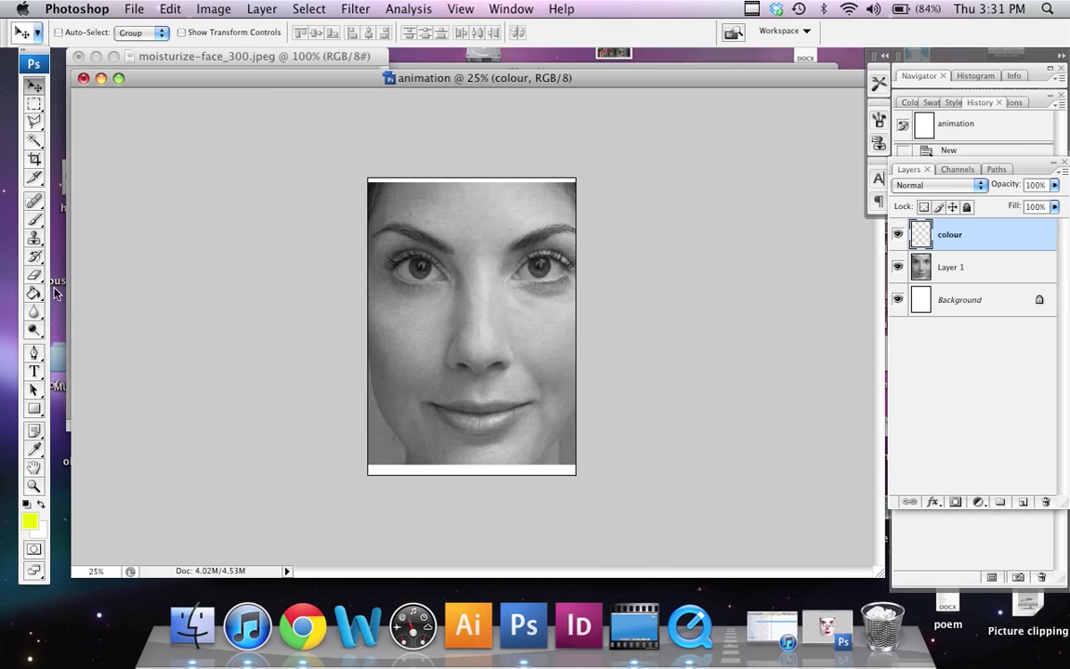
Set the foreground colour to the light yellow #eff45f
{"action": "left_click", "coordinate": [30, 521]}
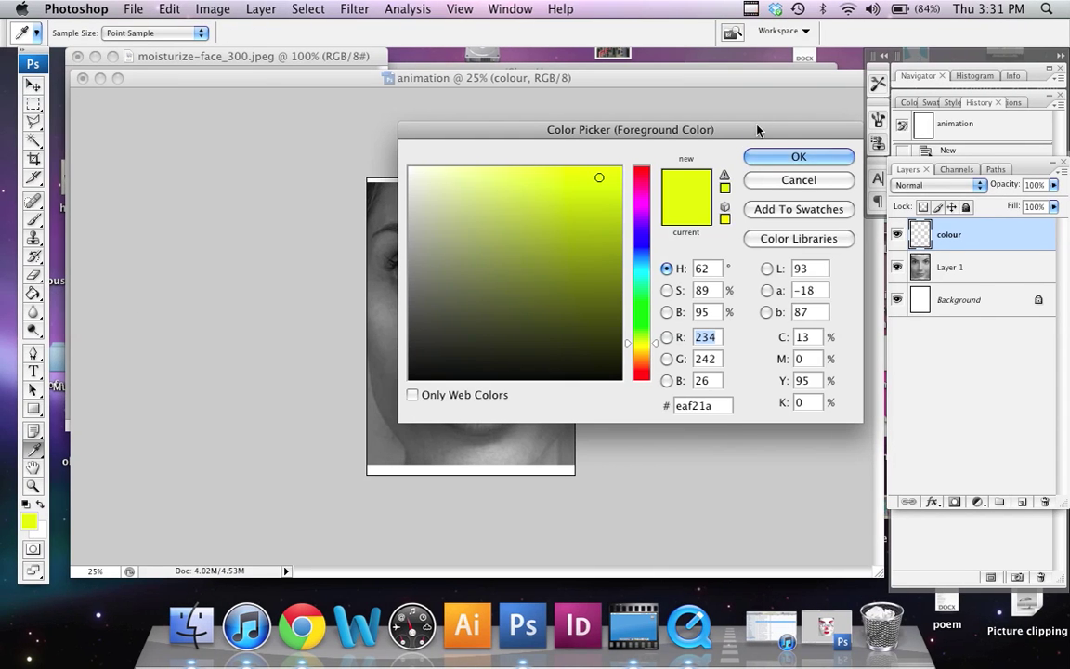
{"action": "left_click_drag", "start_coordinate": [756, 130], "coordinate": [941, 137]}
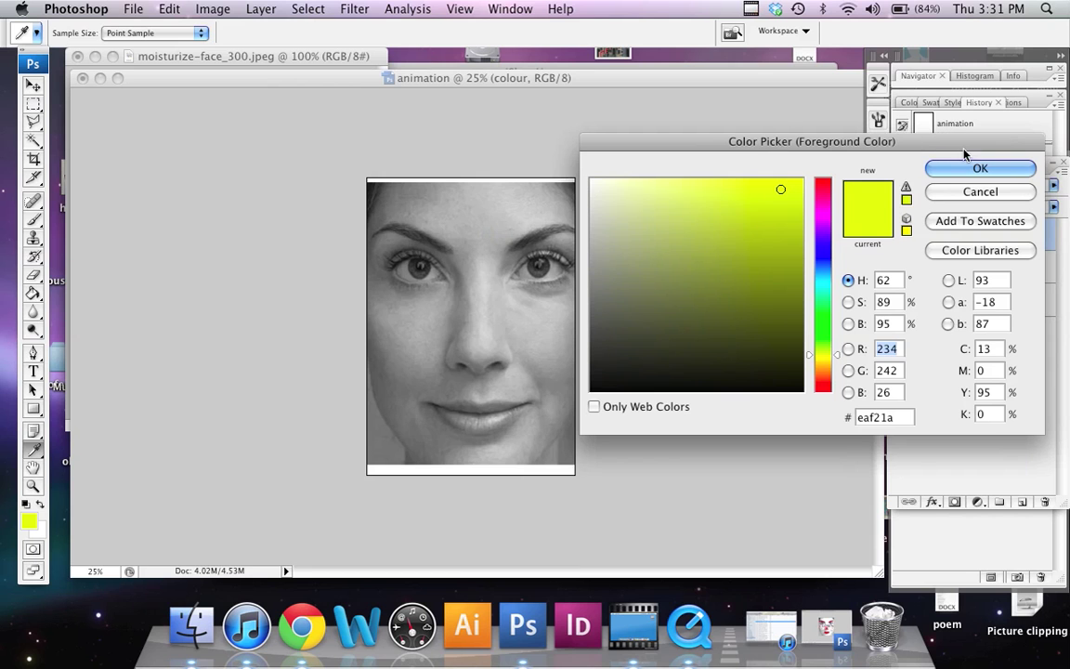
{"action": "left_click_drag", "start_coordinate": [874, 138], "coordinate": [656, 148]}
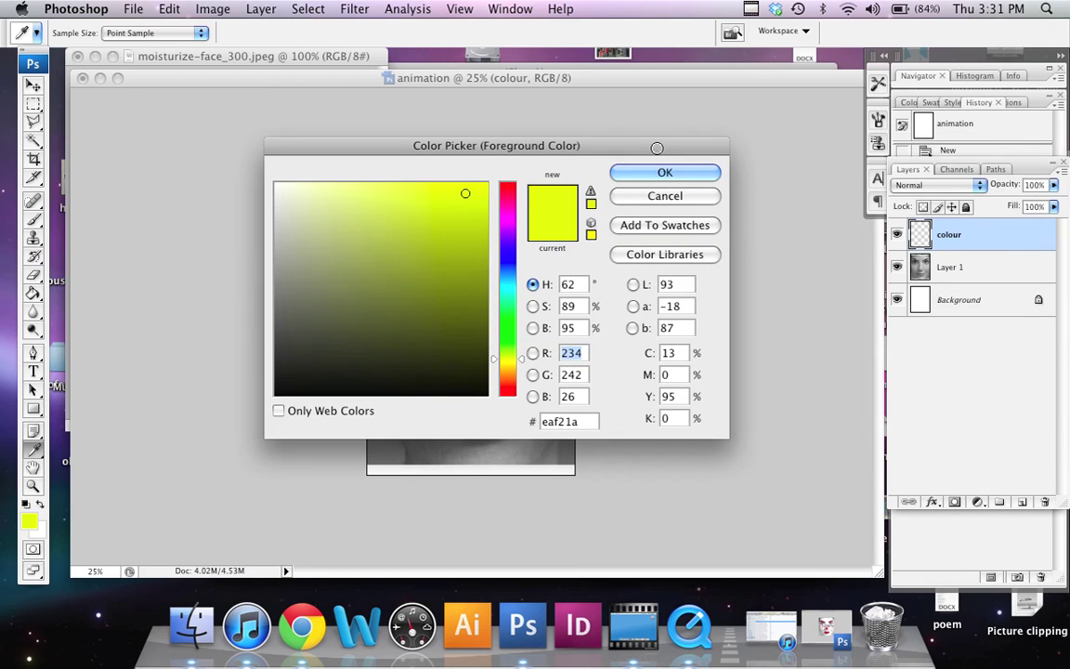
{"action": "left_click", "coordinate": [400, 207]}
{"action": "left_click", "coordinate": [343, 221]}
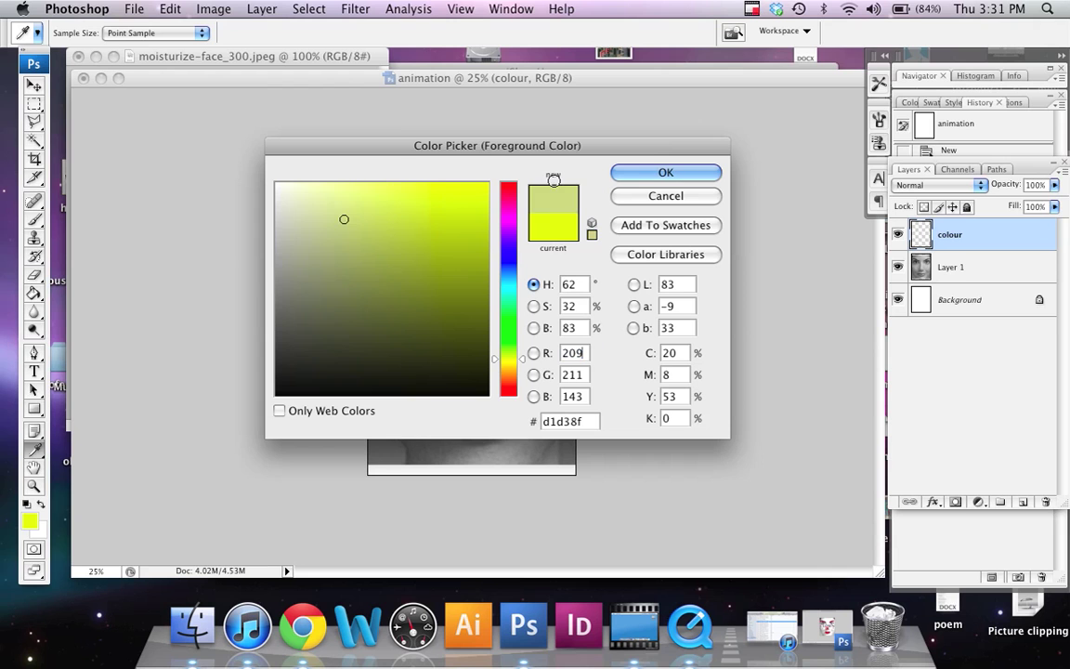
{"action": "left_click", "coordinate": [436, 206]}
{"action": "left_click", "coordinate": [443, 193]}
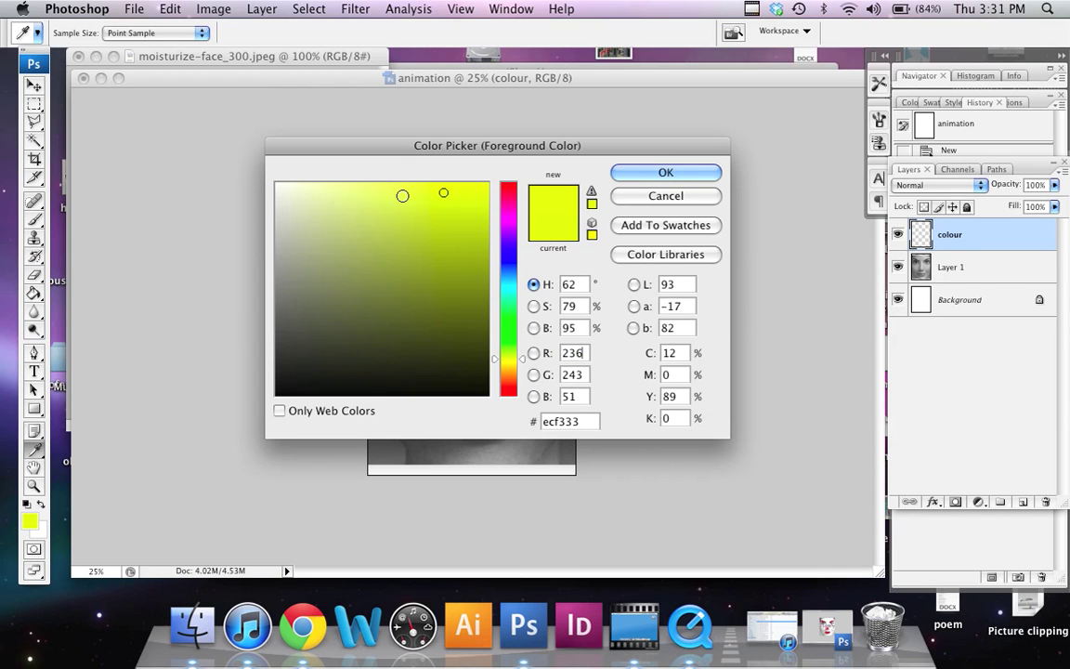
{"action": "left_click", "coordinate": [405, 192]}
{"action": "left_click", "coordinate": [667, 172]}
{"action": "key", "text": "v"}
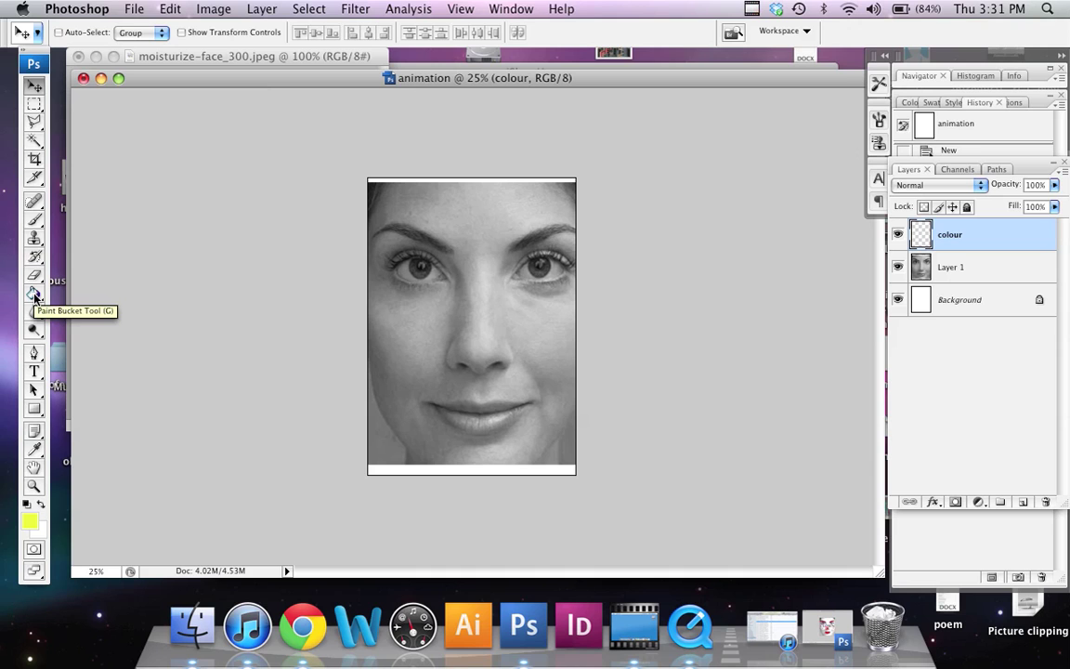
Fill the colour layer with the yellow using the Paint Bucket, and set the layer's blend mode to Multiply
{"action": "mouse_move", "coordinate": [34, 295]}
{"action": "left_mouse_down"}
{"action": "mouse_move", "coordinate": [128, 295]}
{"action": "mouse_move", "coordinate": [33, 290]}
{"action": "left_mouse_up"}
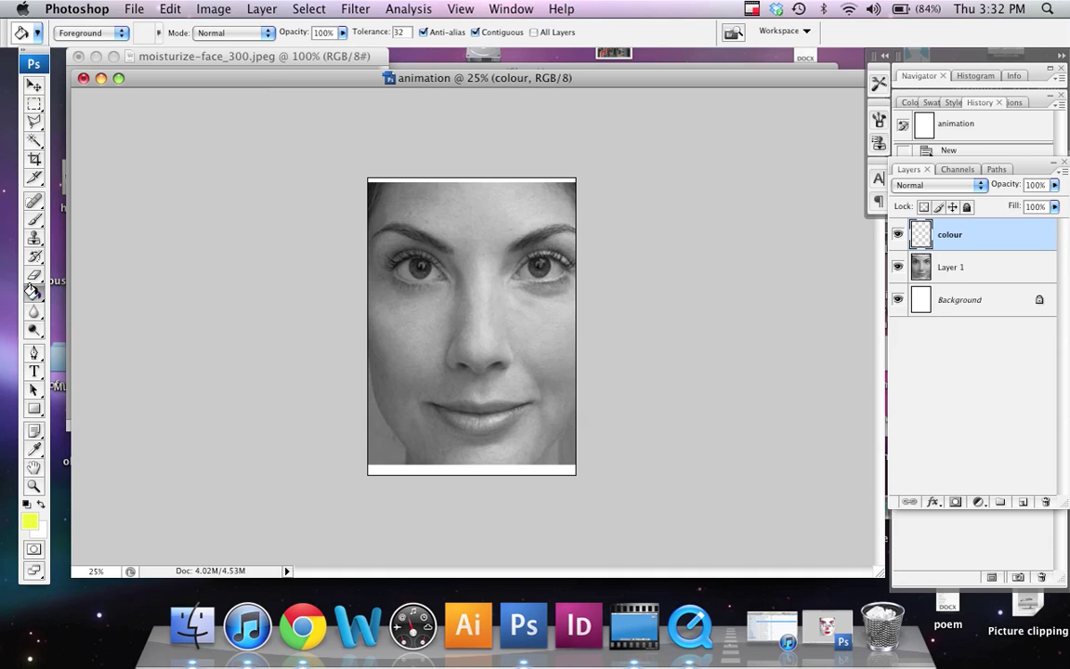
{"action": "left_click", "coordinate": [459, 305]}
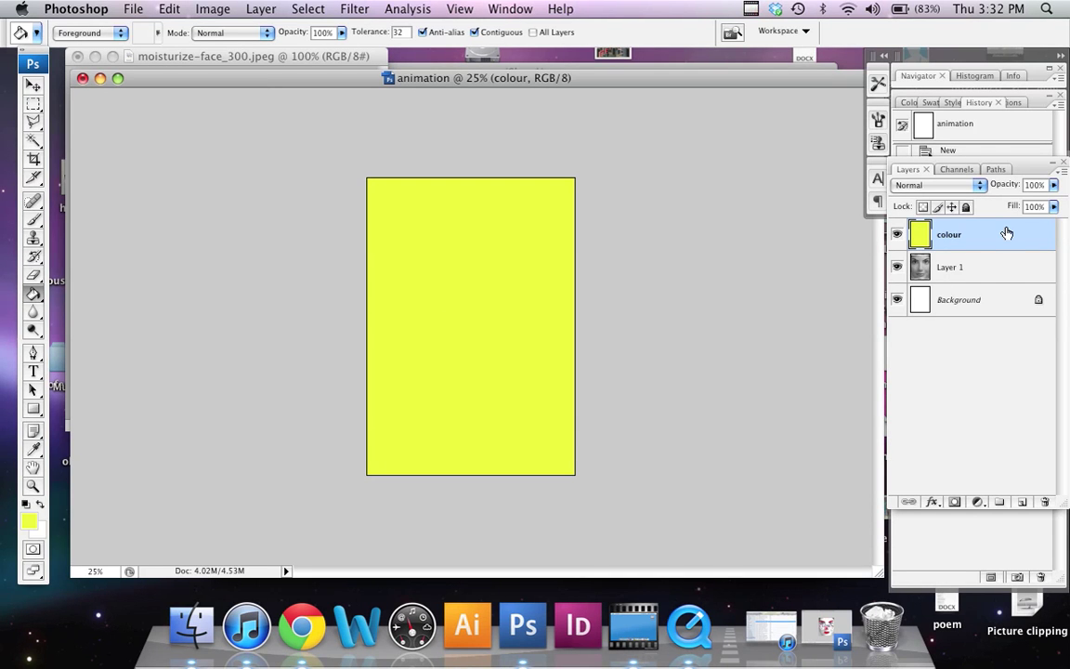
{"action": "mouse_move", "coordinate": [1006, 233]}
{"action": "left_mouse_down"}
{"action": "mouse_move", "coordinate": [1004, 277]}
{"action": "mouse_move", "coordinate": [1009, 240]}
{"action": "left_mouse_up"}
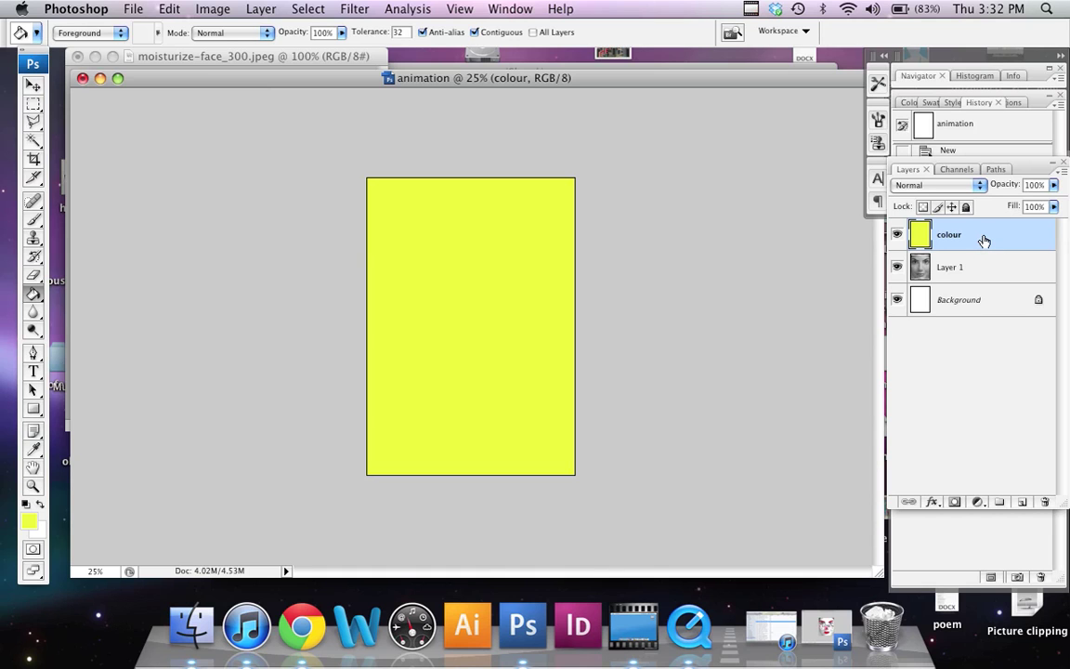
{"action": "left_click", "coordinate": [979, 186]}
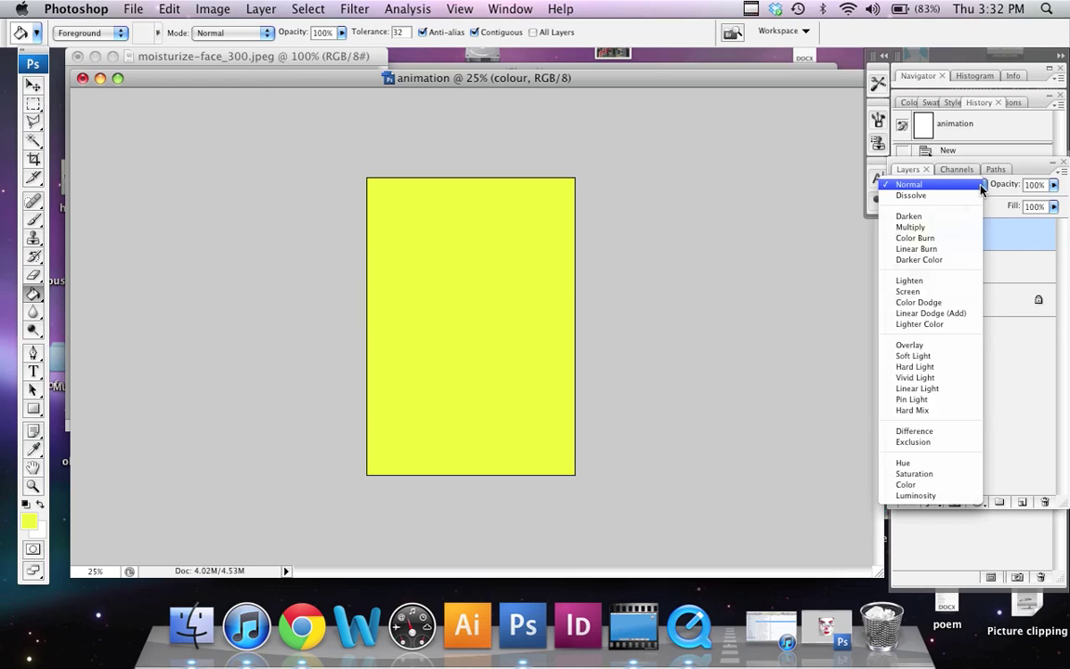
{"action": "left_click", "coordinate": [947, 228]}
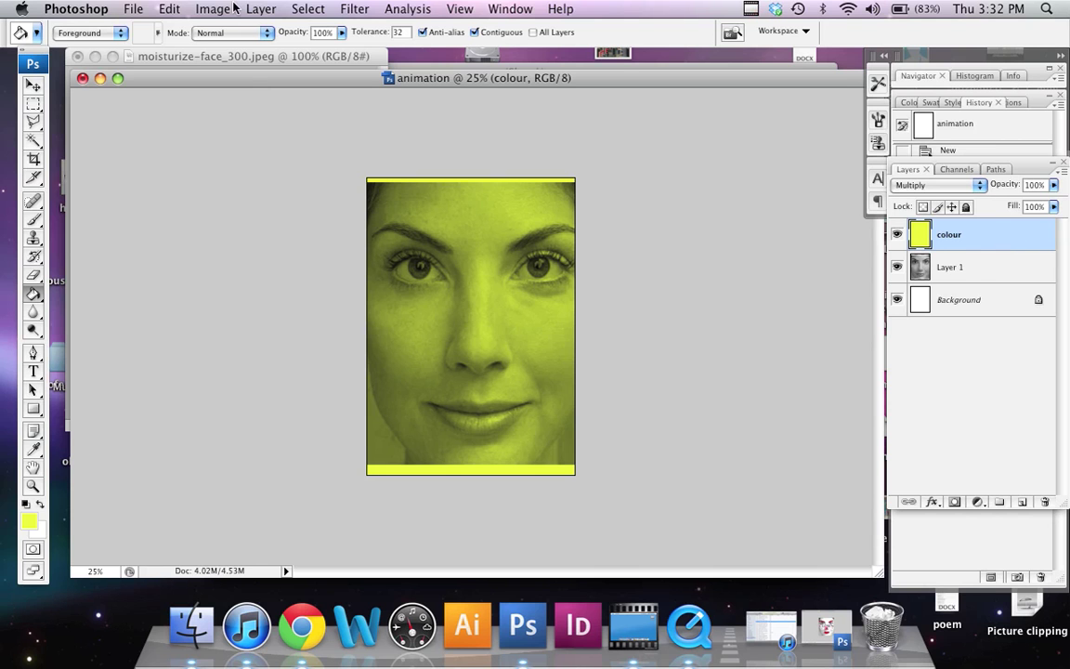
Add another new layer with the default settings above the colour layer
{"action": "left_click", "coordinate": [261, 8]}
{"action": "mouse_move", "coordinate": [269, 30]}
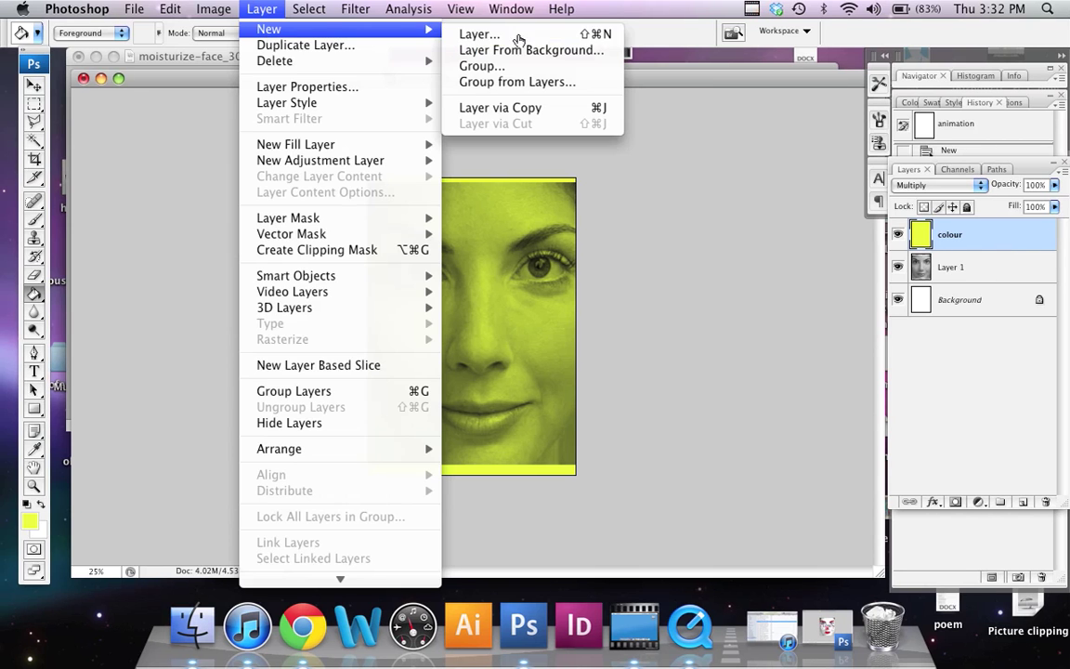
{"action": "left_click", "coordinate": [471, 31]}
{"action": "left_click", "coordinate": [696, 211]}
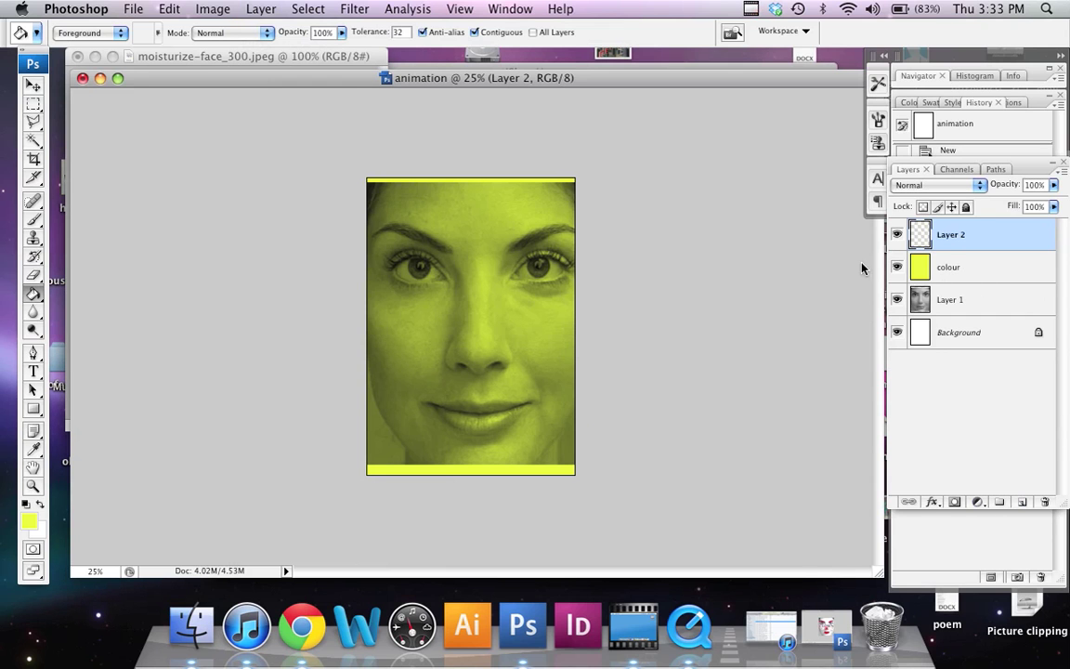
Set the foreground colour to a bright red and activate the Brush tool
{"action": "left_click", "coordinate": [31, 518]}
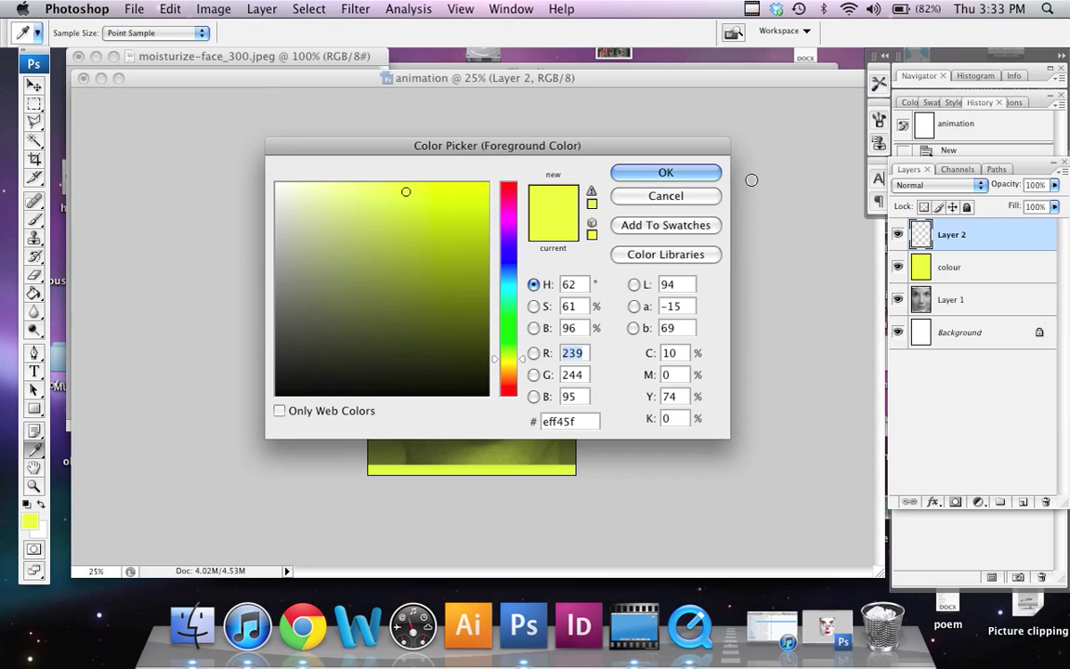
{"action": "left_click", "coordinate": [510, 191]}
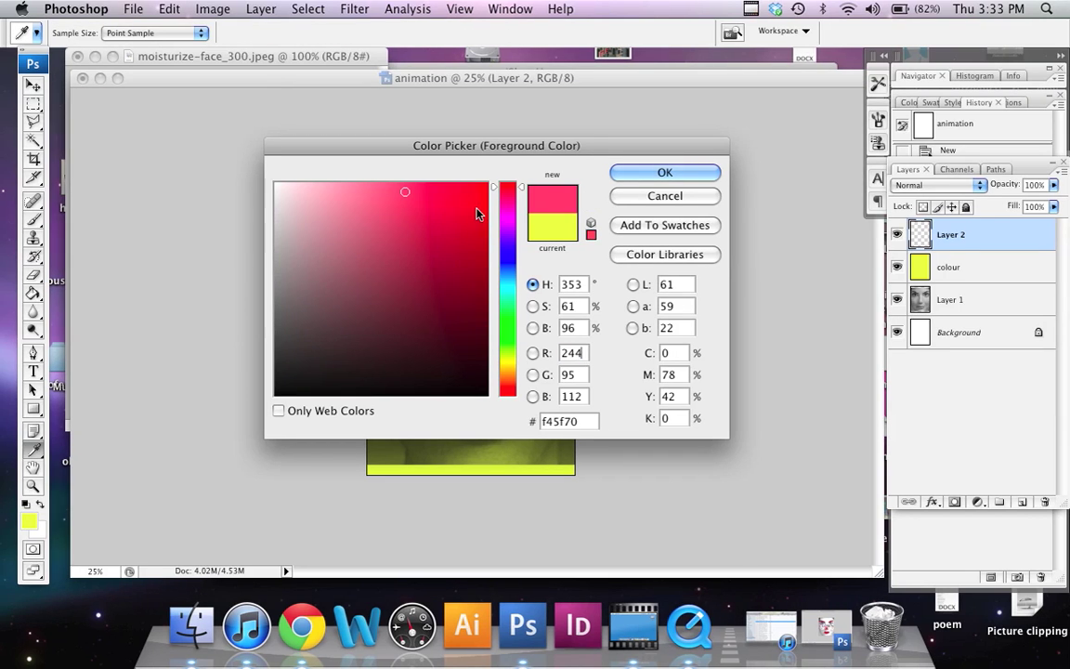
{"action": "left_click", "coordinate": [473, 197]}
{"action": "left_click", "coordinate": [633, 174]}
{"action": "key", "text": "g"}
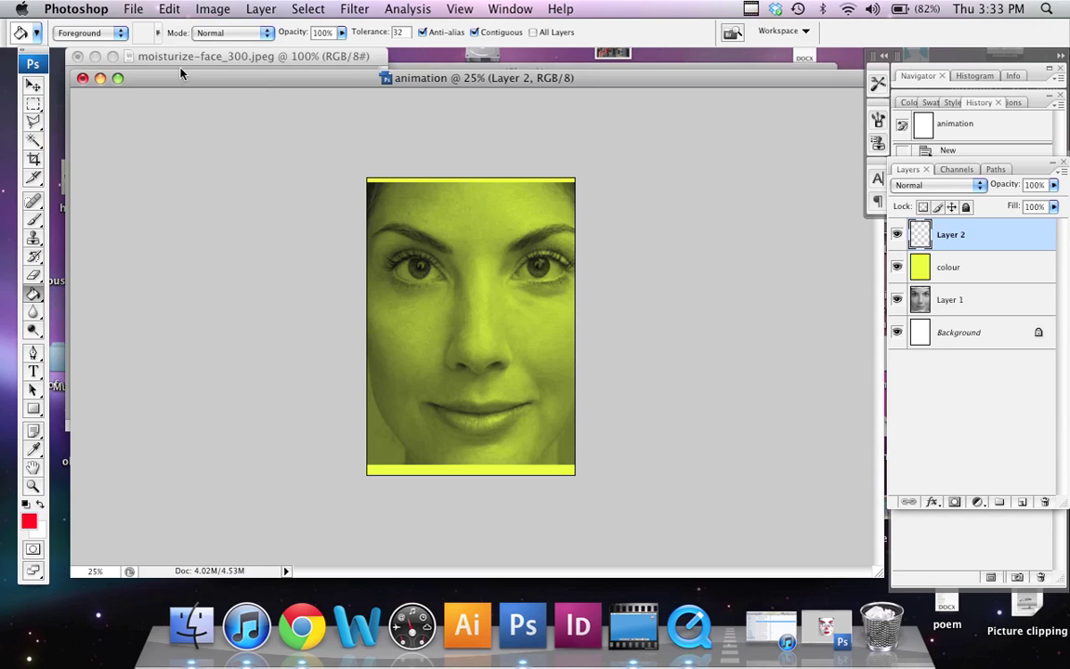
{"action": "left_click", "coordinate": [34, 222]}
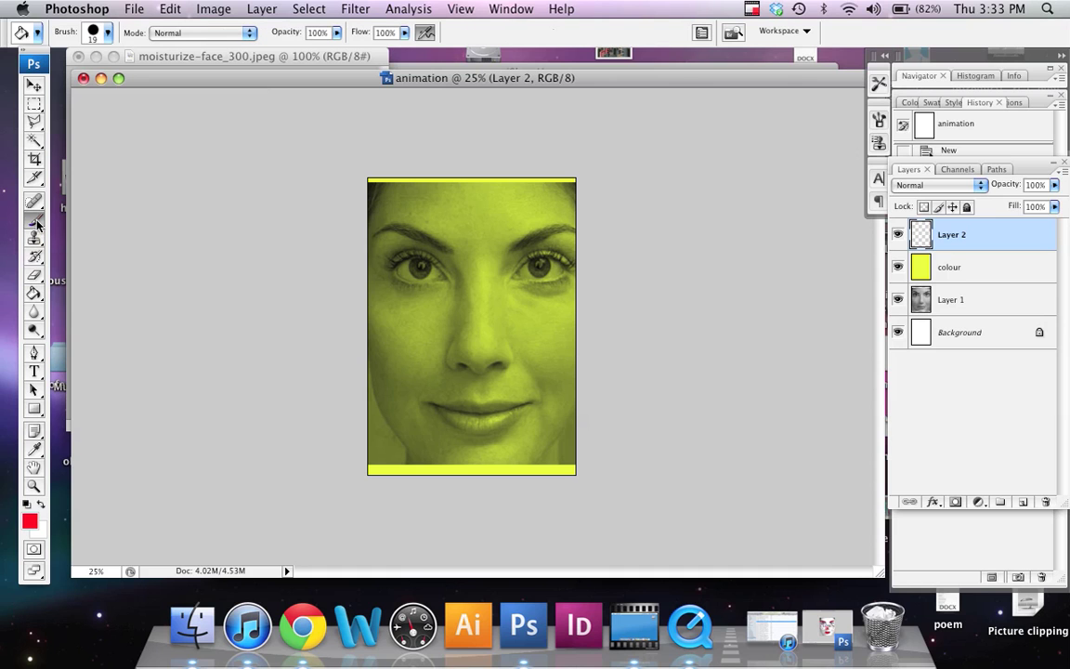
Paint a red spot on the tip of the nose with the soft 300 px brush, and set the layer's blend mode to Multiply
{"action": "left_click", "coordinate": [96, 33]}
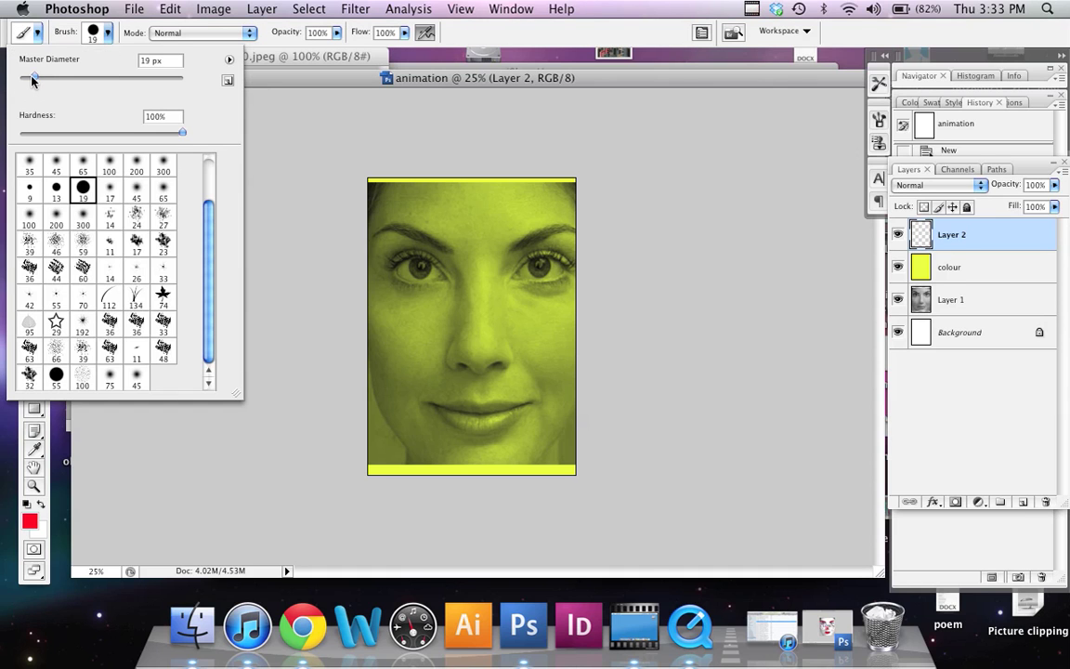
{"action": "left_click_drag", "start_coordinate": [34, 76], "coordinate": [134, 76]}
{"action": "key", "text": "bracketright"}
{"action": "key", "text": "bracketright"}
{"action": "scroll", "coordinate": [193, 263], "scroll_direction": "up", "scroll_amount": 3}
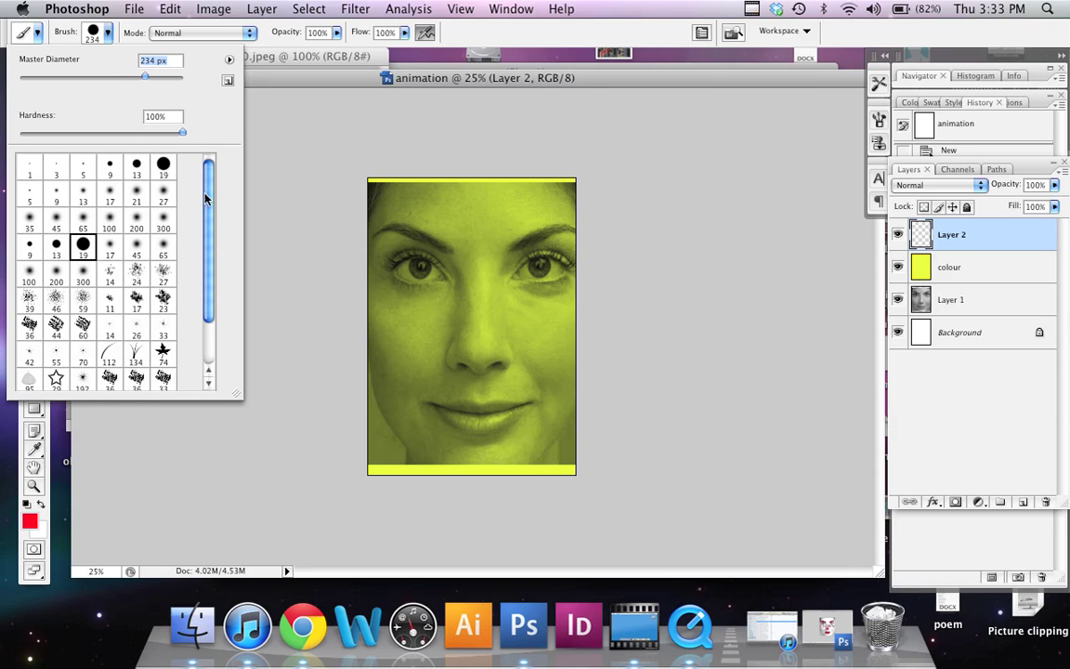
{"action": "left_click", "coordinate": [164, 223]}
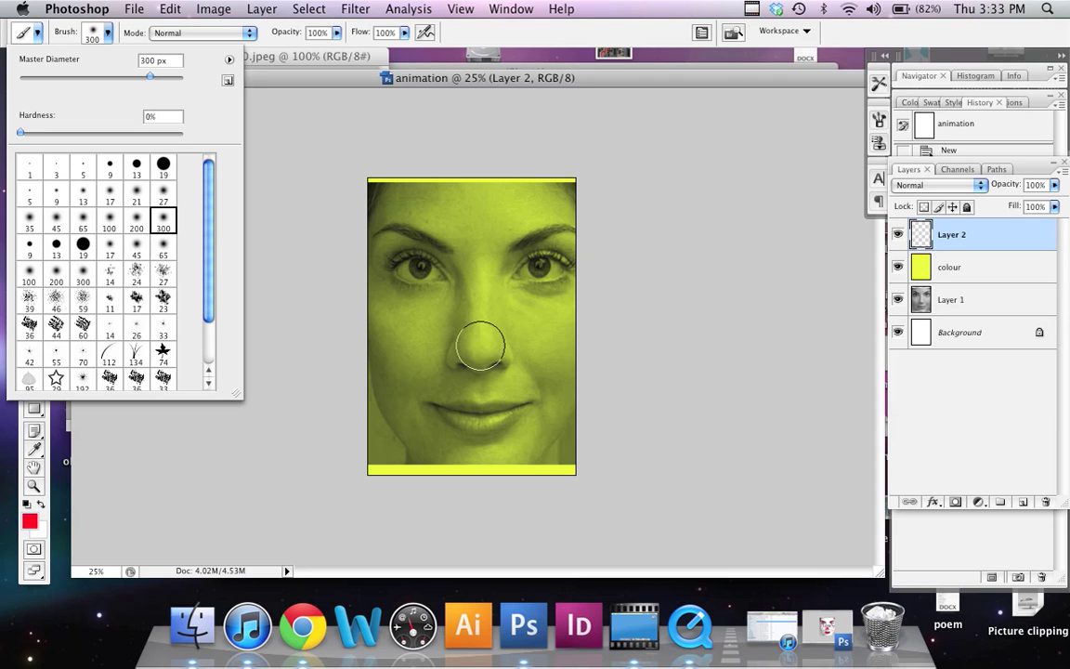
{"action": "left_click", "coordinate": [479, 345]}
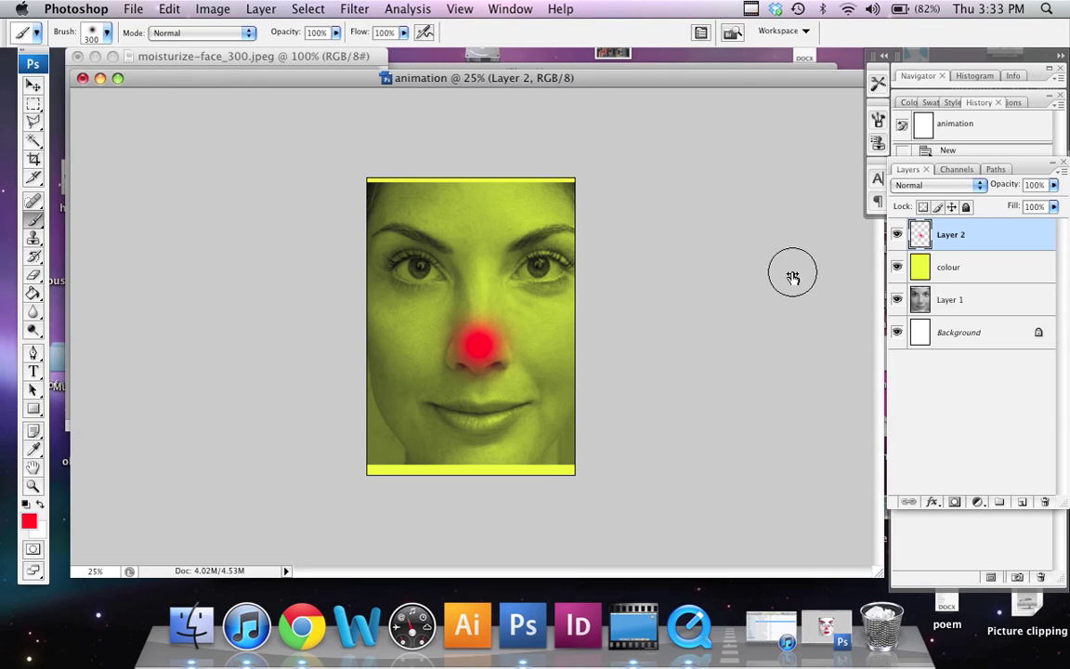
{"action": "left_click", "coordinate": [982, 186]}
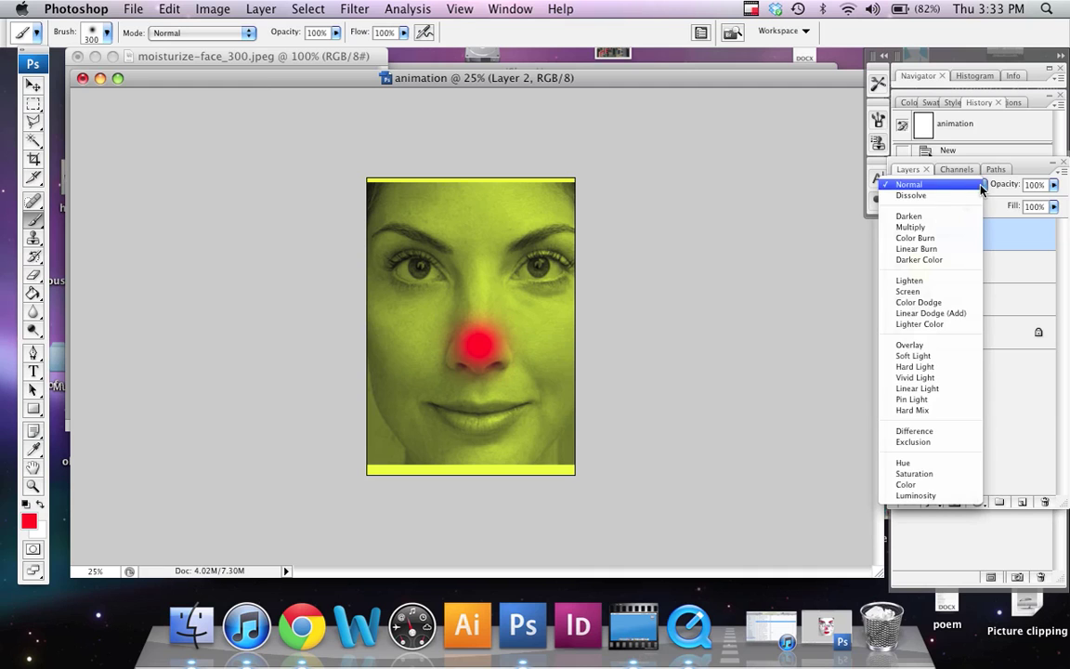
{"action": "left_click", "coordinate": [948, 228]}
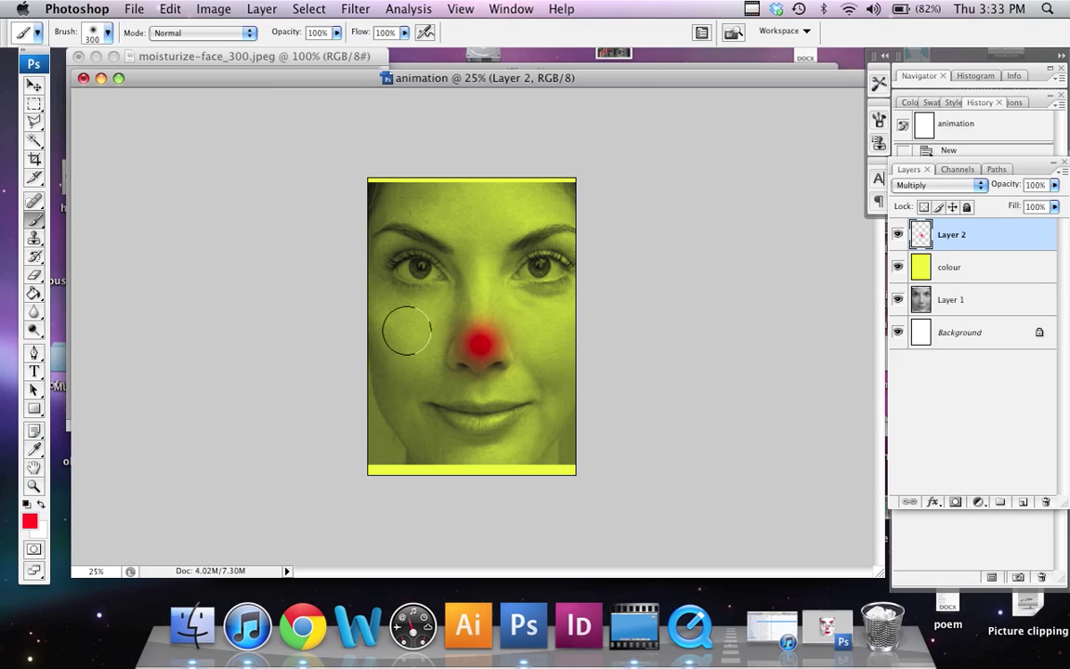
Move the red spot from the nose to just below the inner corner of the eye on the picture's left side
{"action": "left_click", "coordinate": [40, 90]}
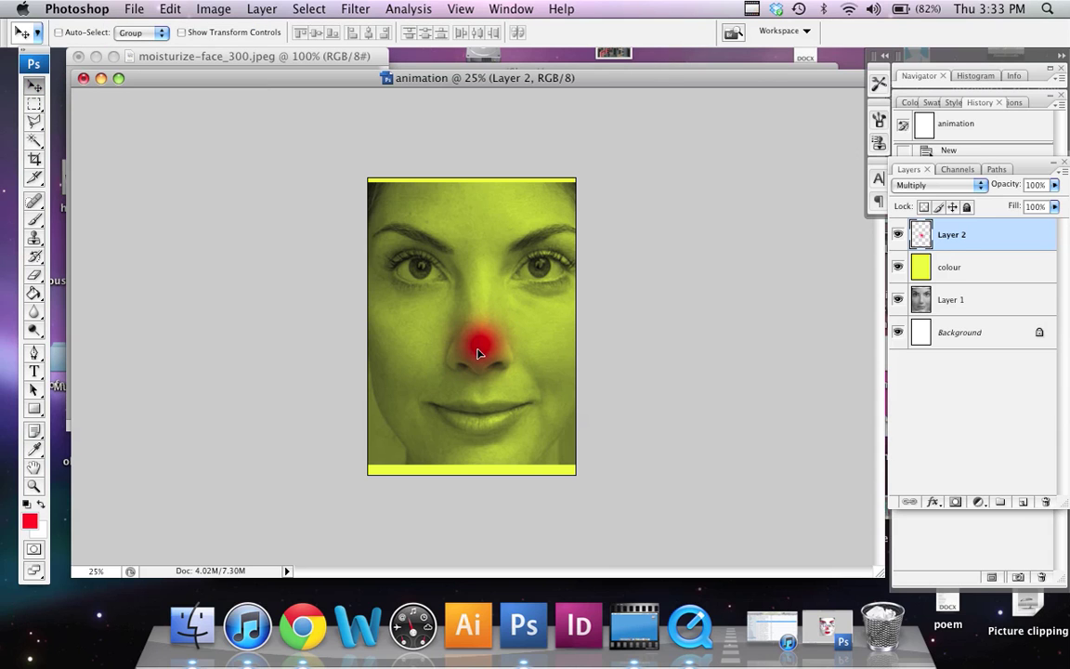
{"action": "left_click_drag", "start_coordinate": [477, 350], "coordinate": [442, 298]}
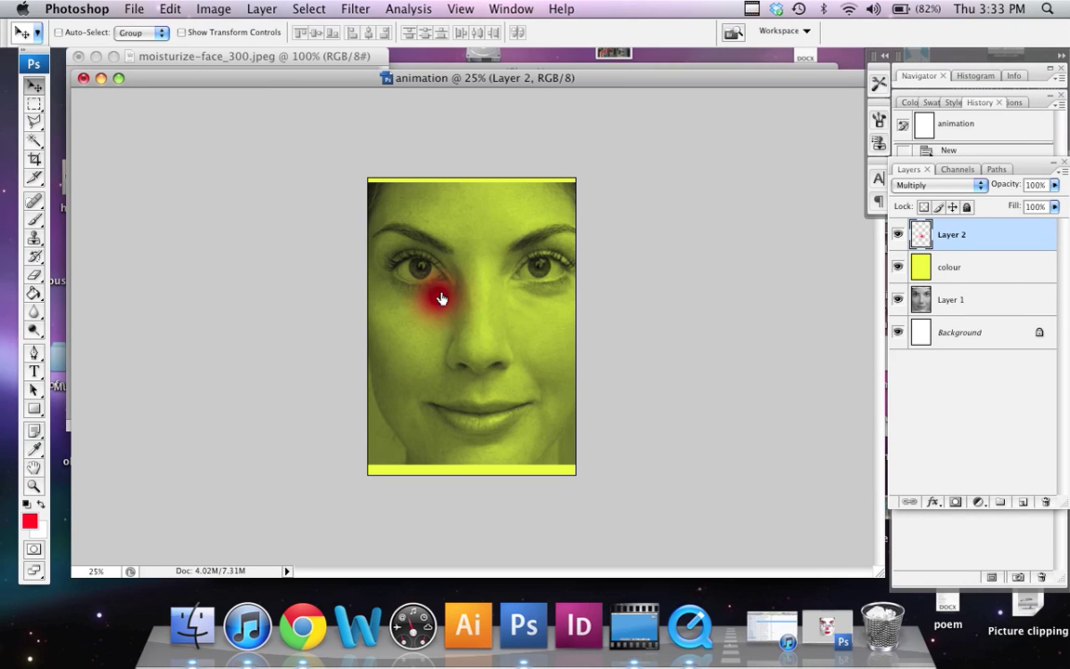
Try shifting the yellow colour layer diagonally across the face, and undo the move
{"action": "left_click", "coordinate": [1010, 269]}
{"action": "left_click_drag", "start_coordinate": [550, 311], "coordinate": [609, 379]}
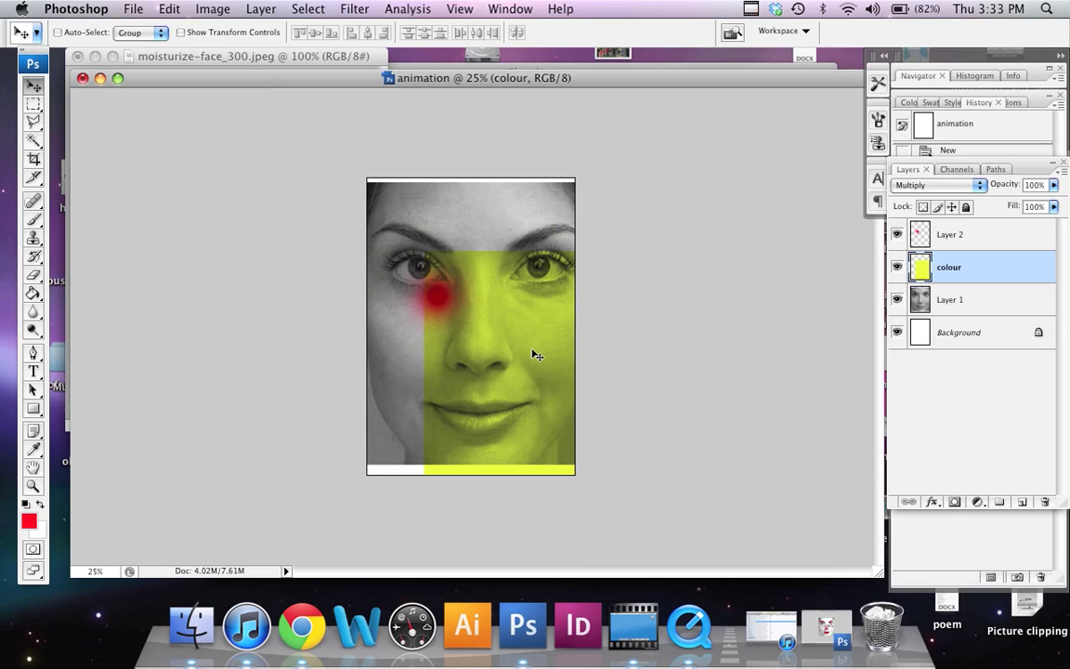
{"action": "key", "text": "super+z"}
Select the red spot's layer and move the spot back onto the tip of the nose
{"action": "left_click", "coordinate": [1025, 236]}
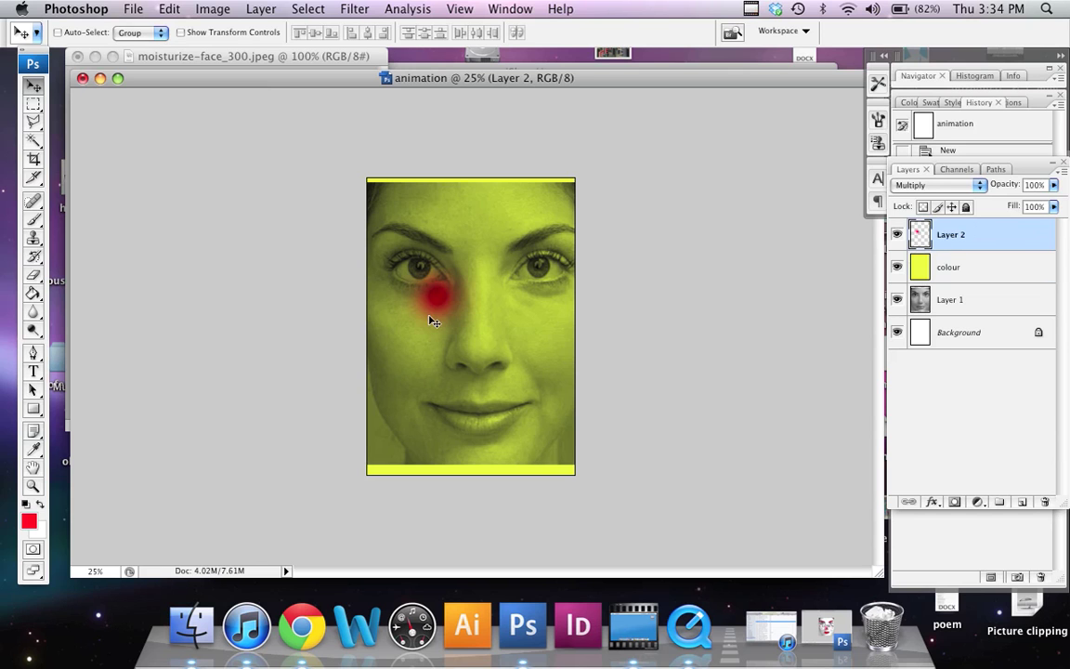
{"action": "left_click_drag", "start_coordinate": [438, 299], "coordinate": [476, 361]}
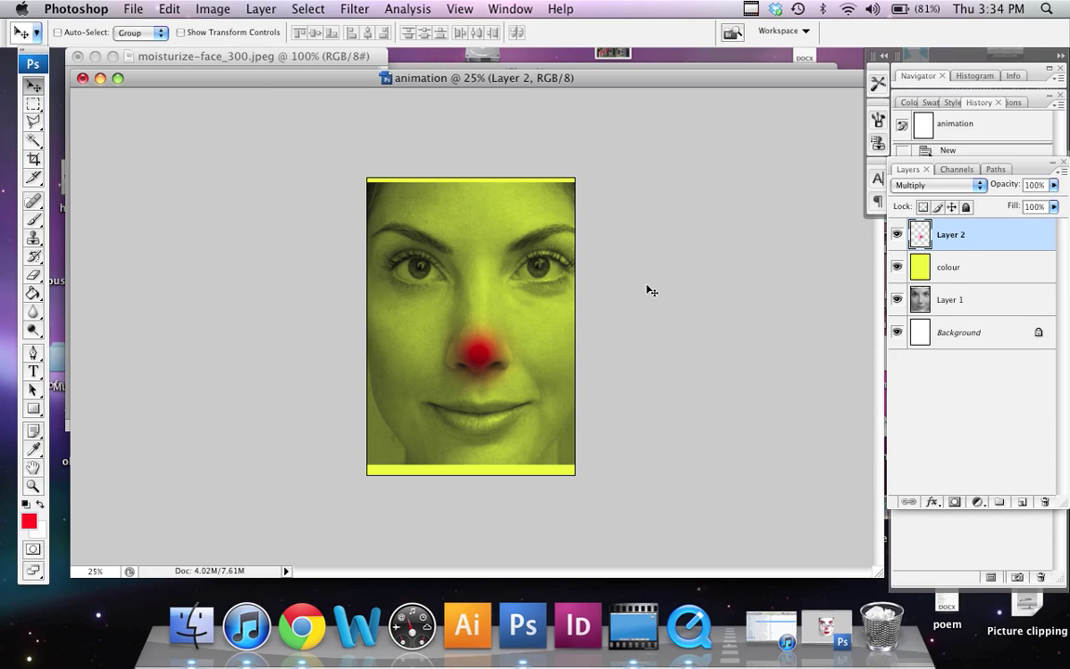
Reduce the soft brush to 49 px and paint a row of three small red dots above each eyebrow
{"action": "key", "text": "b"}
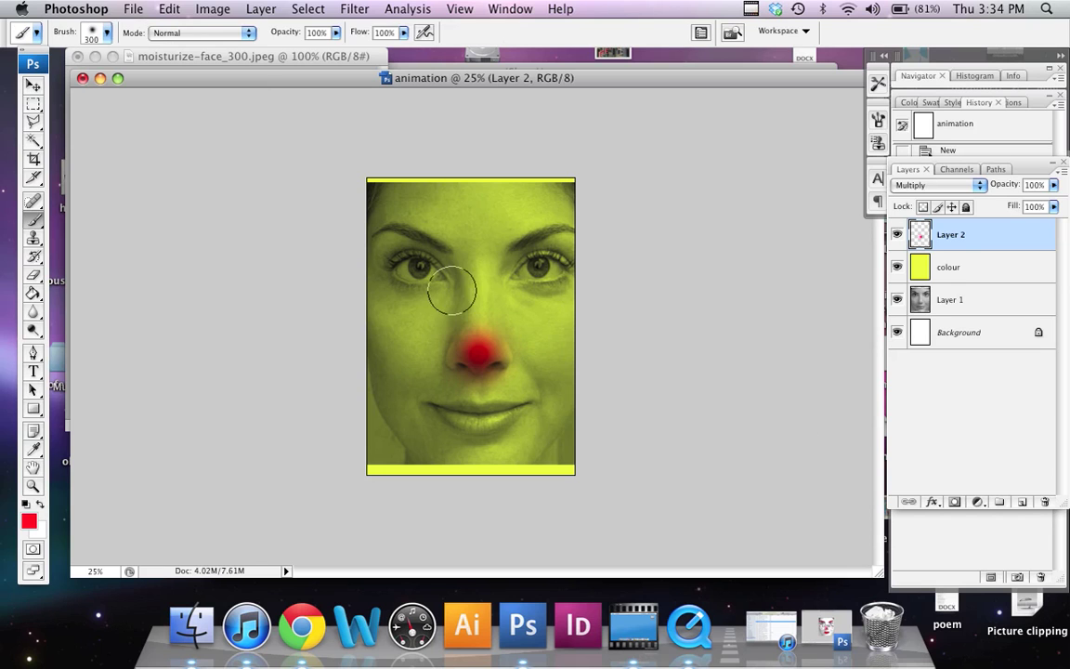
{"action": "left_click", "coordinate": [102, 32]}
{"action": "left_click_drag", "start_coordinate": [152, 78], "coordinate": [39, 89]}
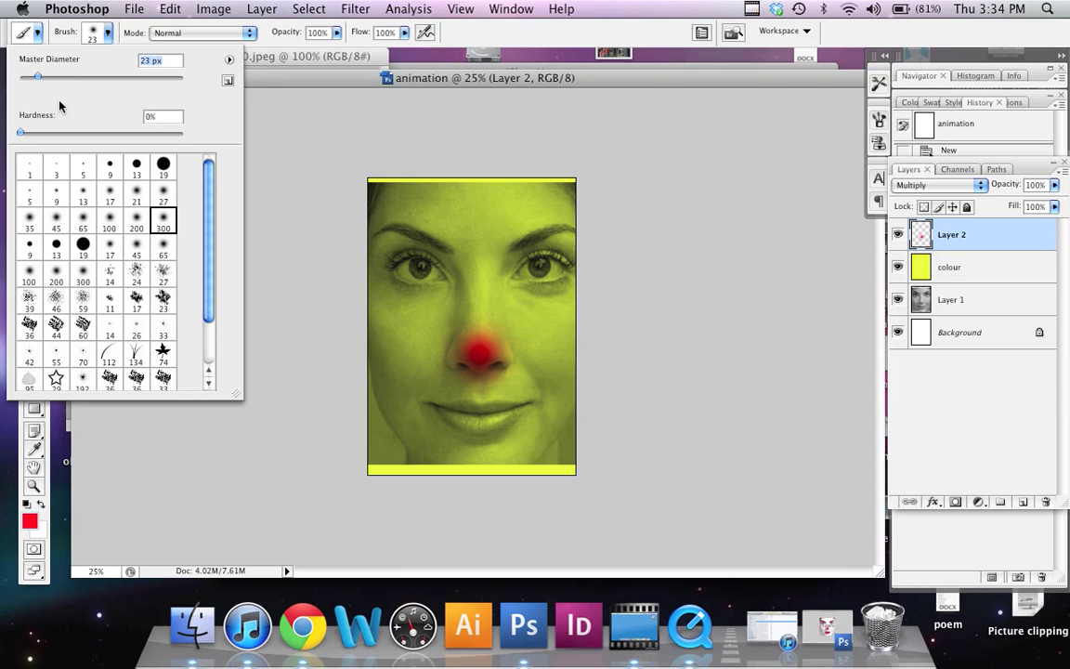
{"action": "left_click_drag", "start_coordinate": [37, 76], "coordinate": [59, 76]}
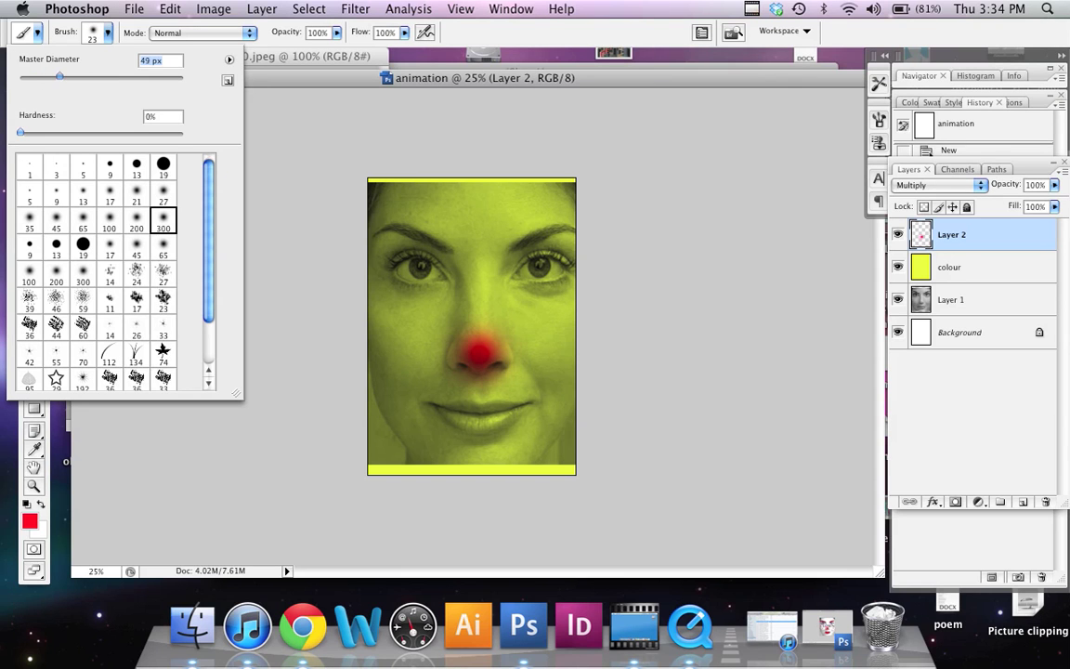
{"action": "left_click", "coordinate": [501, 234]}
{"action": "left_click", "coordinate": [530, 219]}
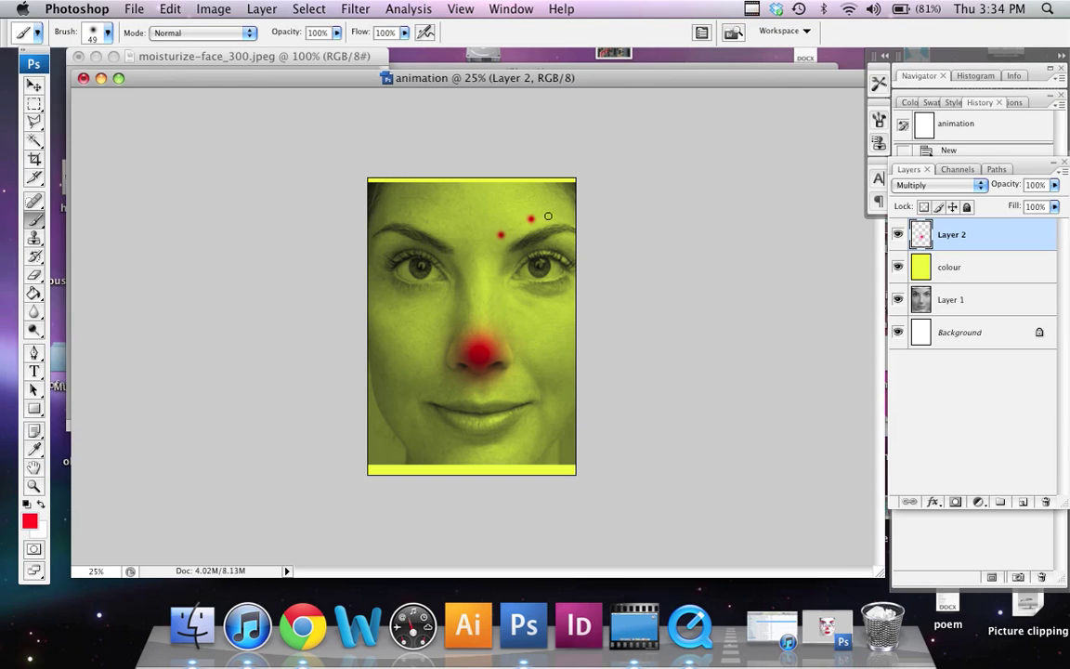
{"action": "left_click", "coordinate": [562, 214]}
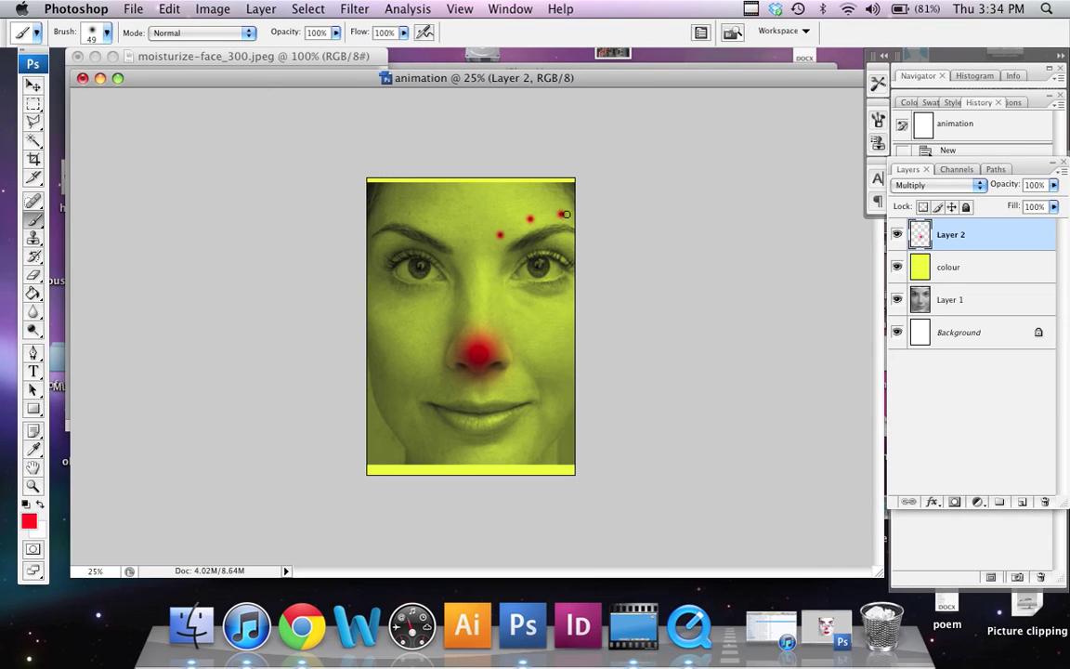
{"action": "left_click", "coordinate": [455, 235]}
{"action": "left_click", "coordinate": [434, 224]}
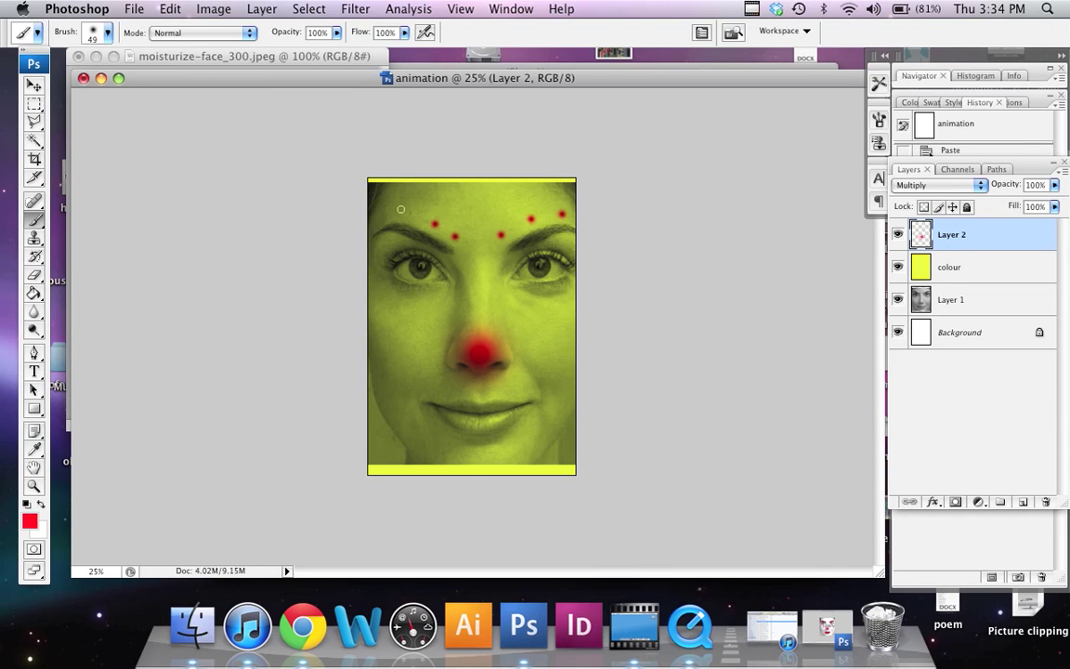
{"action": "left_click", "coordinate": [397, 212]}
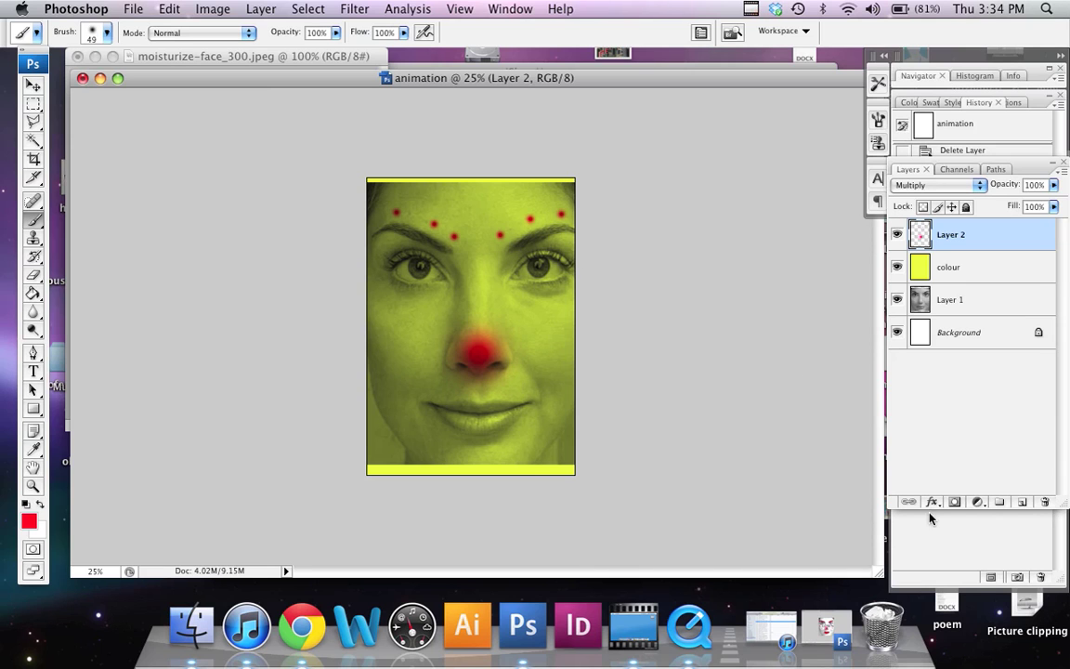
Add a new layer above the red one and set the foreground colour to the cyan #10e5ed for the brush
{"action": "left_click", "coordinate": [1022, 503]}
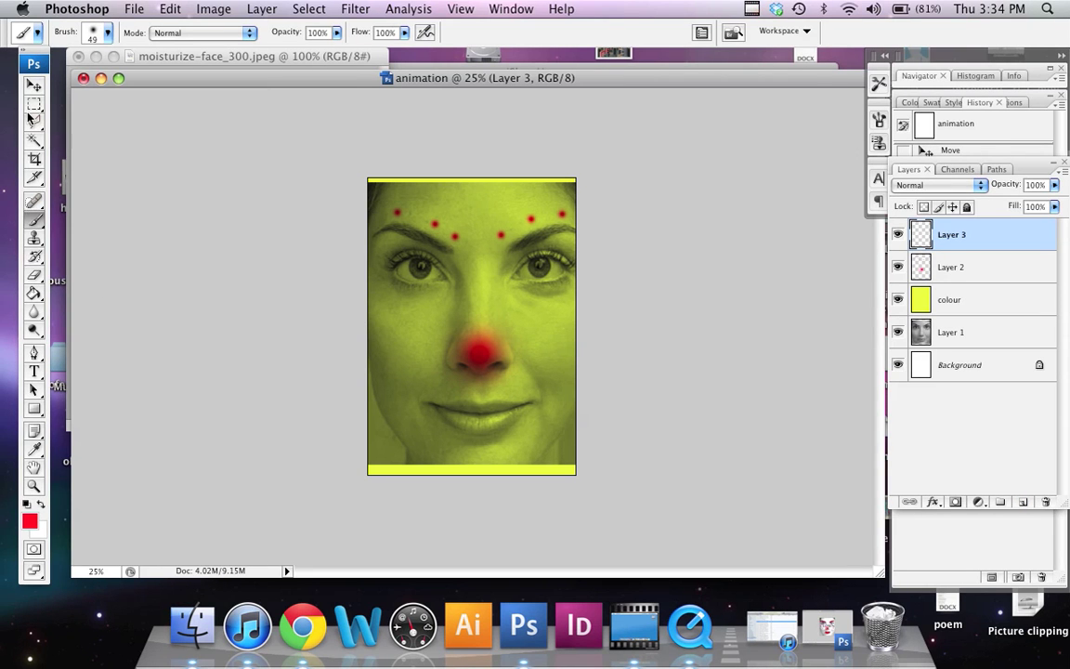
{"action": "left_click", "coordinate": [29, 520]}
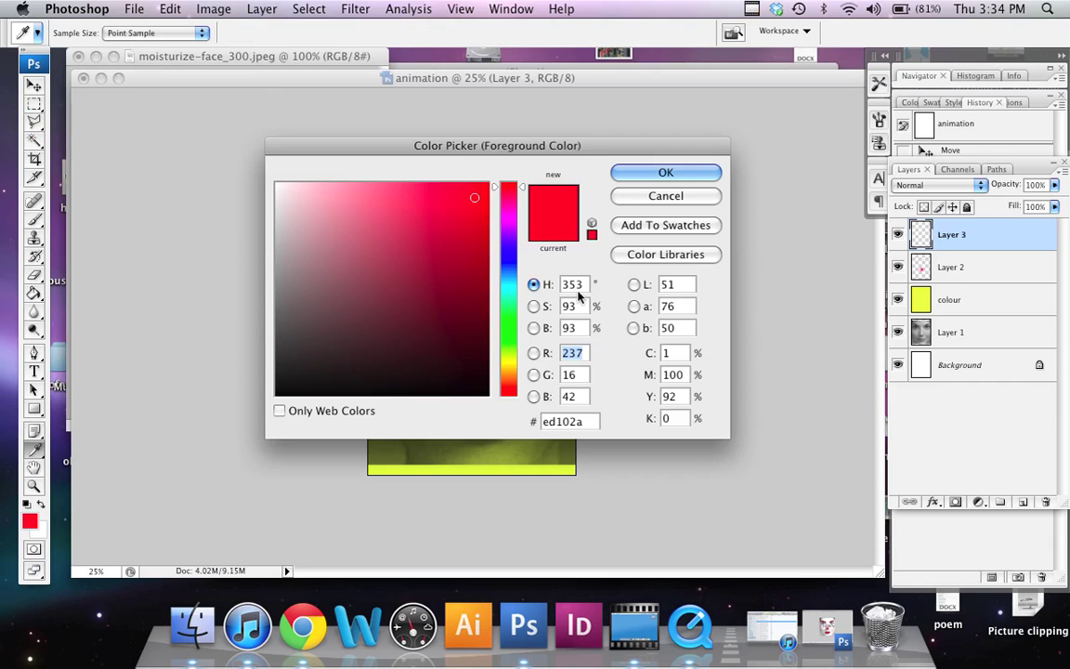
{"action": "left_click", "coordinate": [508, 287]}
{"action": "left_click", "coordinate": [629, 175]}
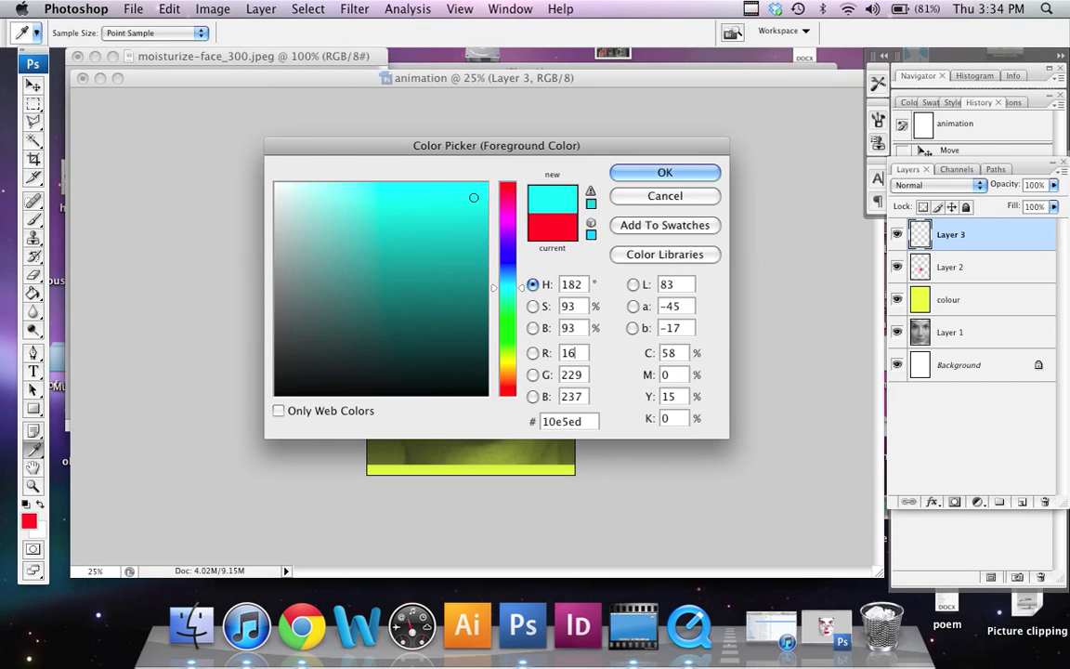
{"action": "key", "text": "b"}
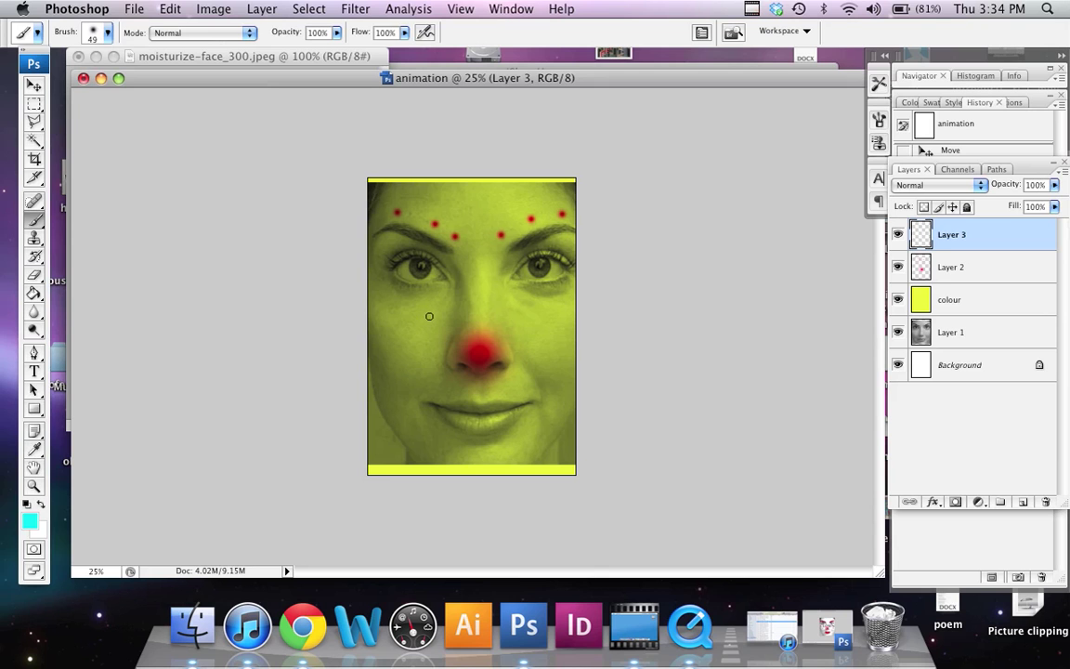
Paint a curved cyan line down each cheek with short crossing strokes beneath both eyes
{"action": "left_click_drag", "start_coordinate": [407, 343], "coordinate": [421, 418]}
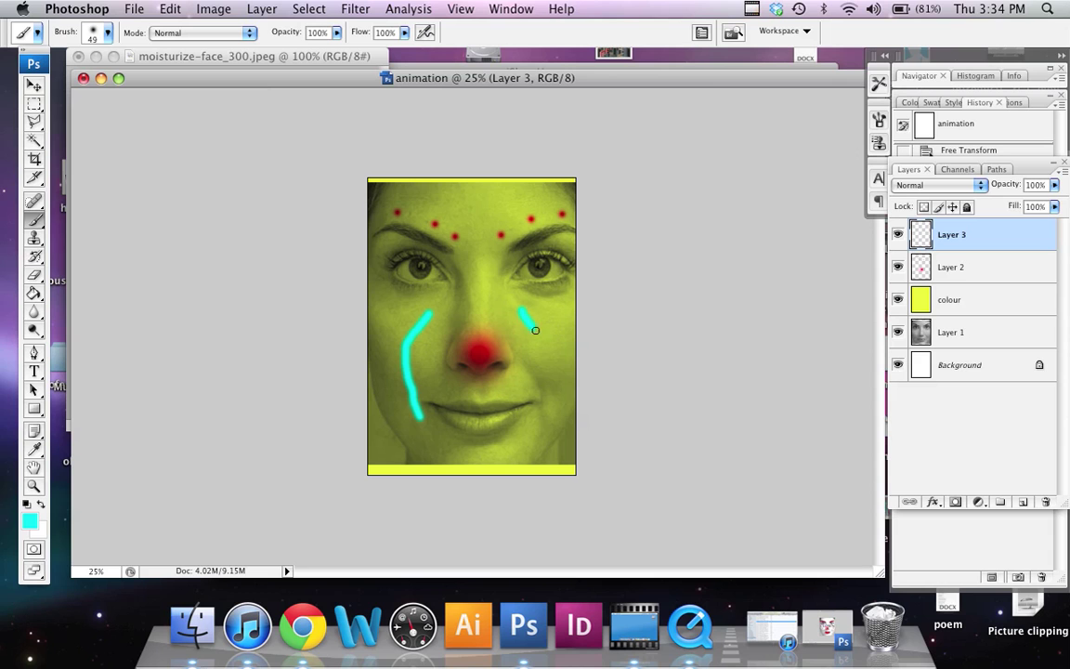
{"action": "left_click_drag", "start_coordinate": [547, 346], "coordinate": [543, 399]}
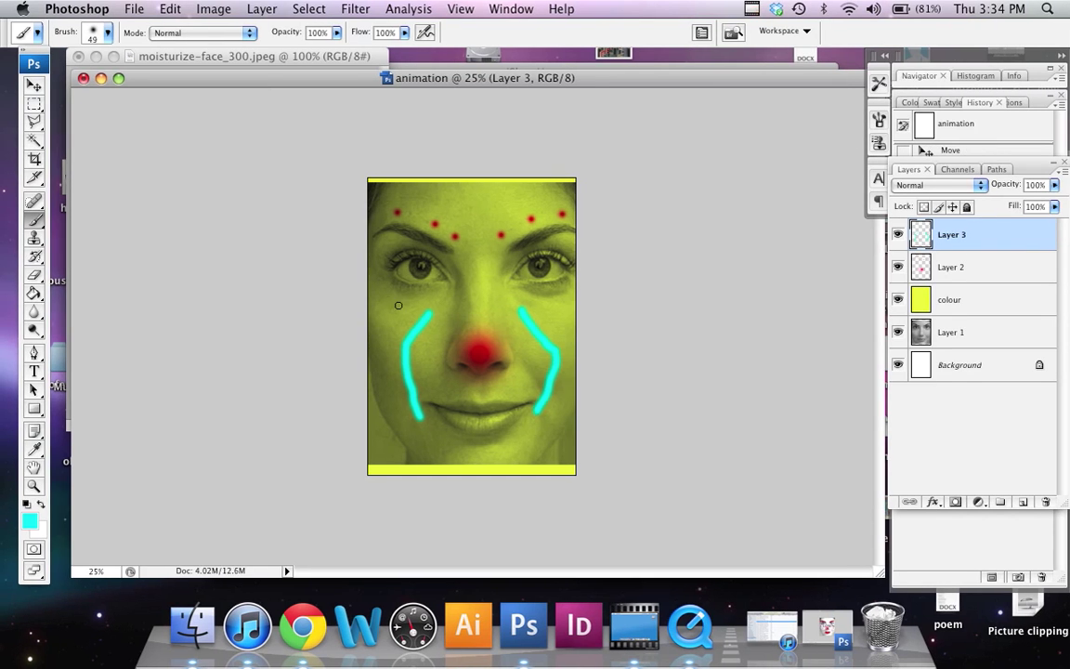
{"action": "mouse_move", "coordinate": [402, 309]}
{"action": "left_mouse_down"}
{"action": "mouse_move", "coordinate": [384, 330]}
{"action": "mouse_move", "coordinate": [392, 305]}
{"action": "mouse_move", "coordinate": [418, 318]}
{"action": "left_mouse_up"}
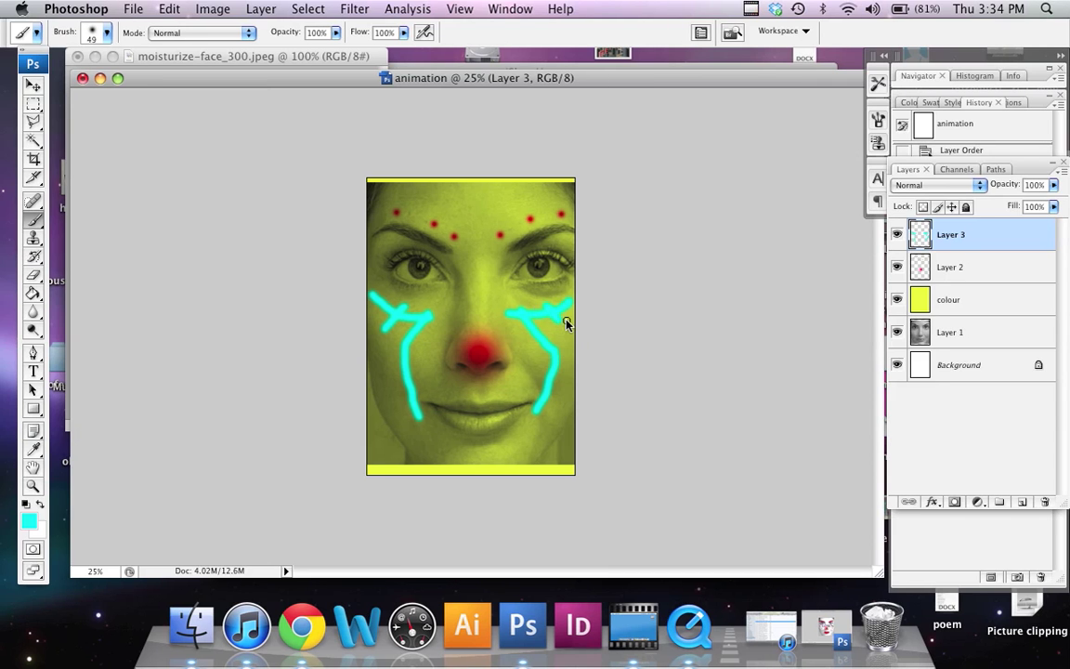
Add another new layer above the cyan strokes and set the foreground colour to a bright magenta
{"action": "left_click", "coordinate": [1025, 503]}
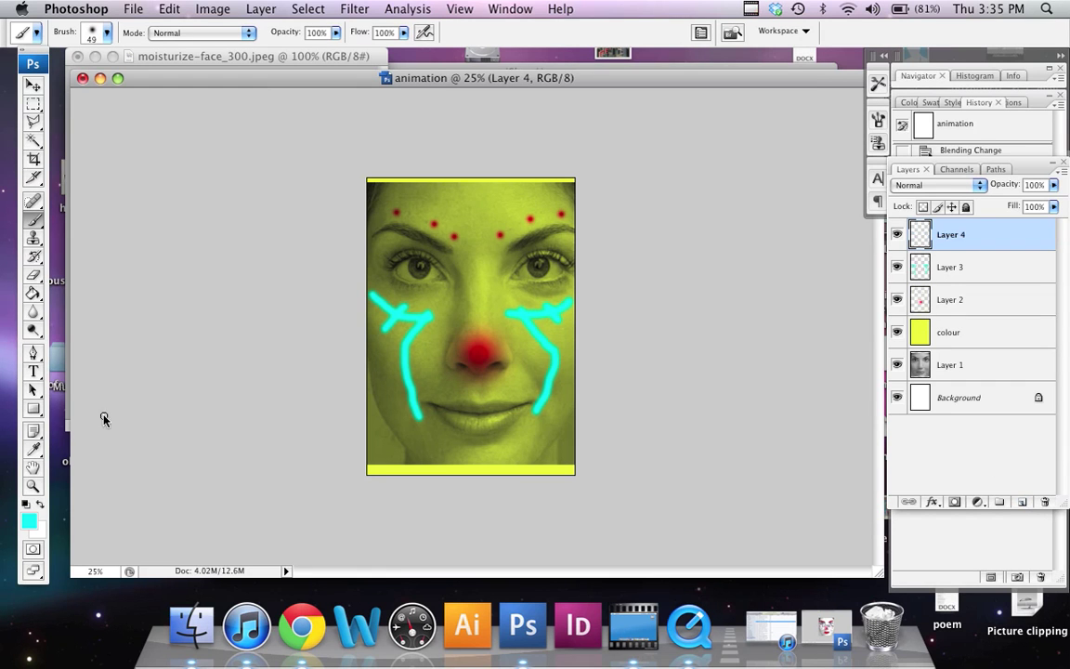
{"action": "left_click", "coordinate": [33, 449]}
{"action": "left_click", "coordinate": [28, 520]}
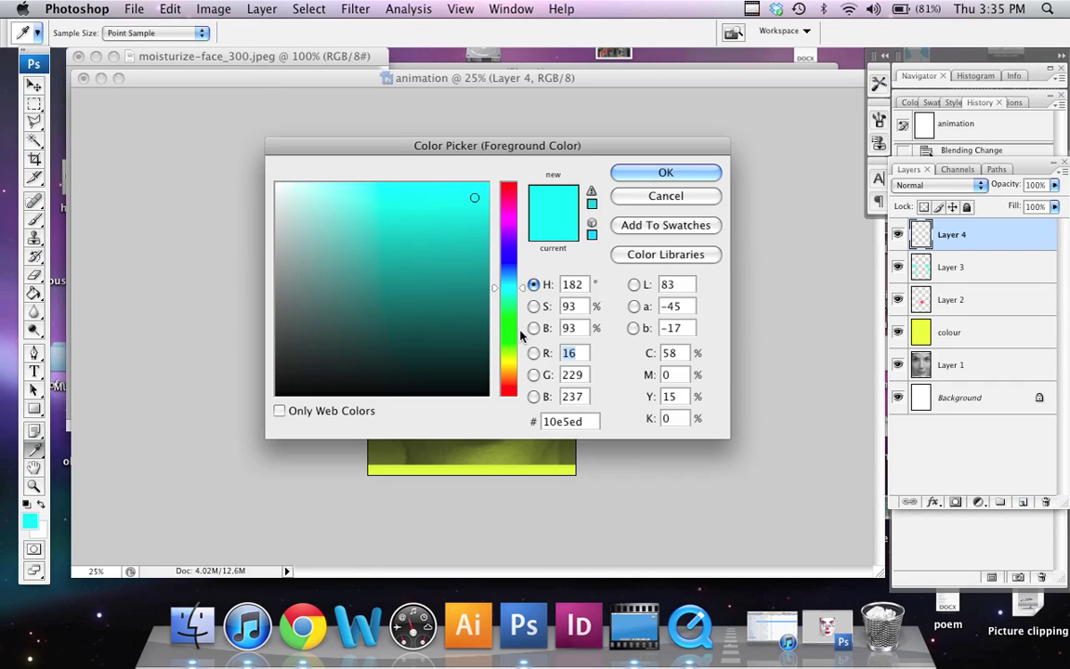
{"action": "left_click", "coordinate": [507, 219]}
{"action": "left_click_drag", "start_coordinate": [486, 183], "coordinate": [493, 174]}
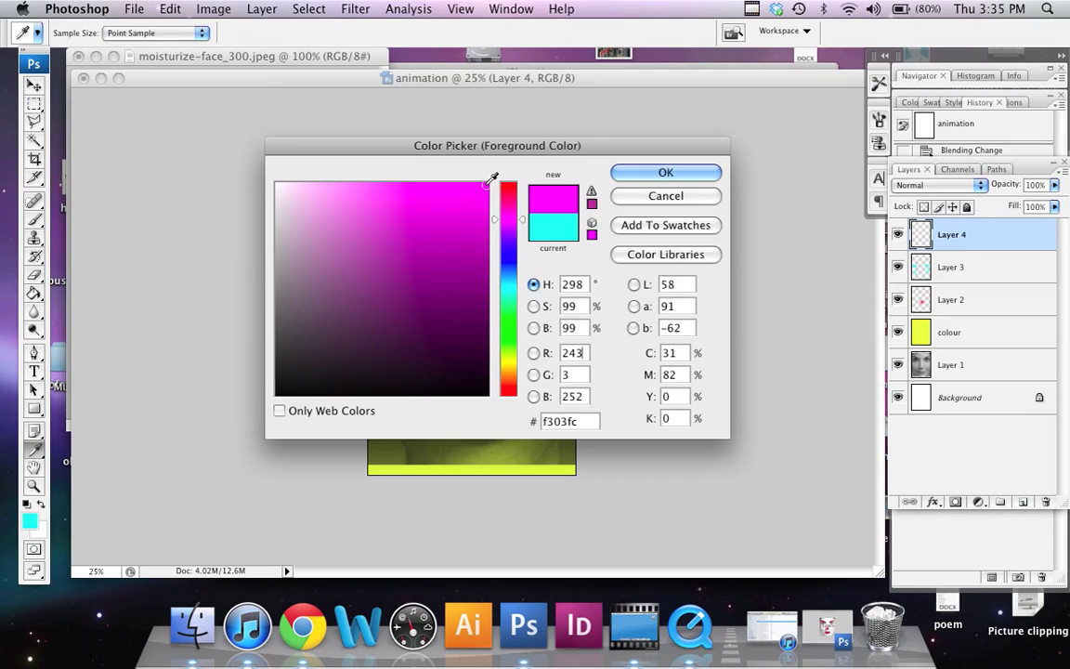
{"action": "left_click", "coordinate": [664, 173]}
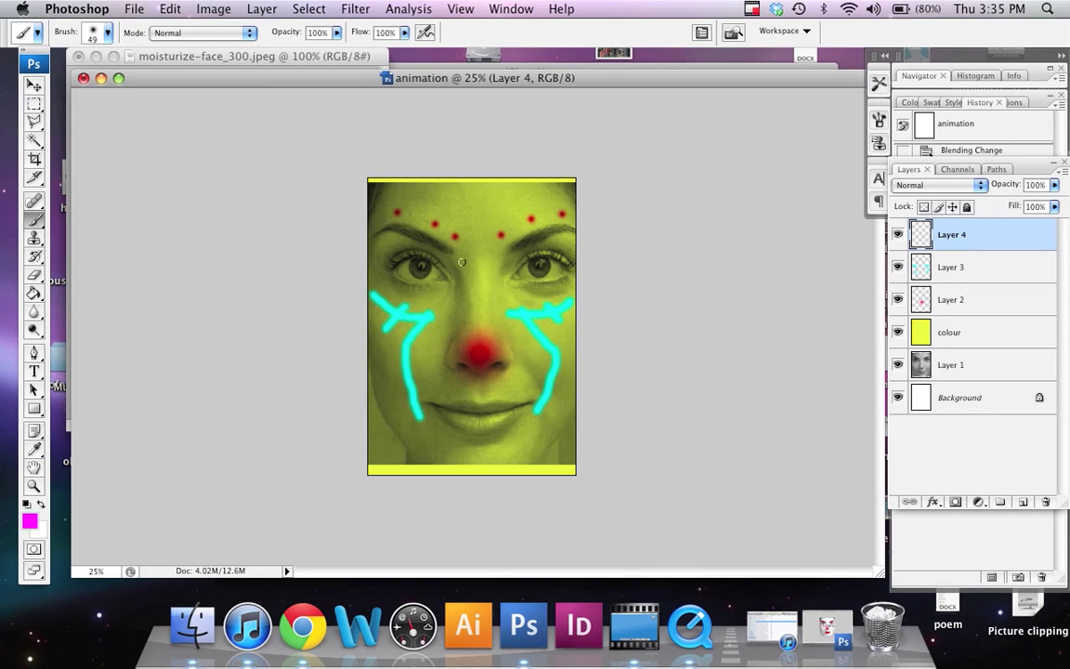
Enlarge the brush to 150 px and paint a magenta spot over the iris of each eye
{"action": "key", "text": "bracketright"}
{"action": "key", "text": "bracketright"}
{"action": "key", "text": "bracketright"}
{"action": "key", "text": "bracketright"}
{"action": "key", "text": "bracketright"}
{"action": "left_click", "coordinate": [419, 268]}
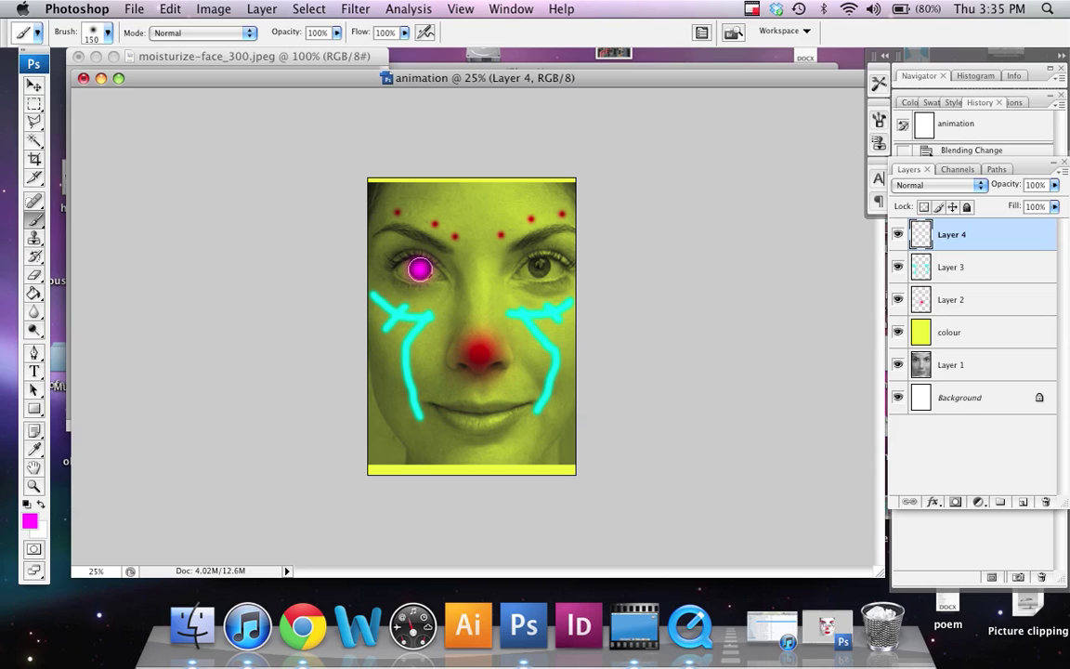
{"action": "left_click", "coordinate": [539, 267]}
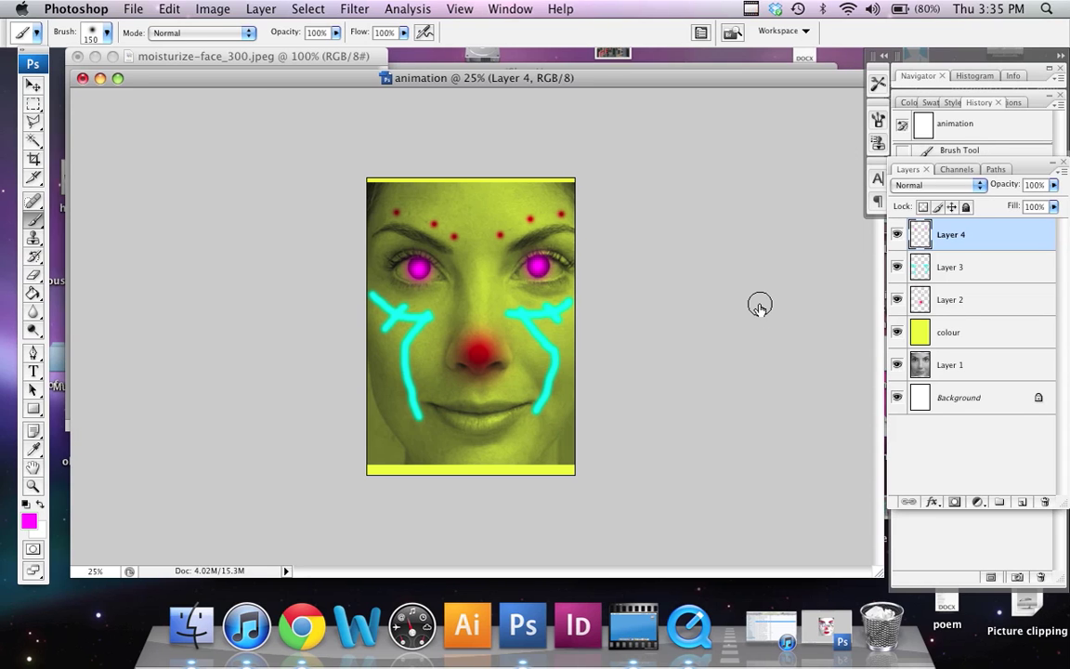
Try the Multiply blend mode on the magenta eye layer, and switch the layer to Dissolve instead
{"action": "left_click", "coordinate": [977, 185]}
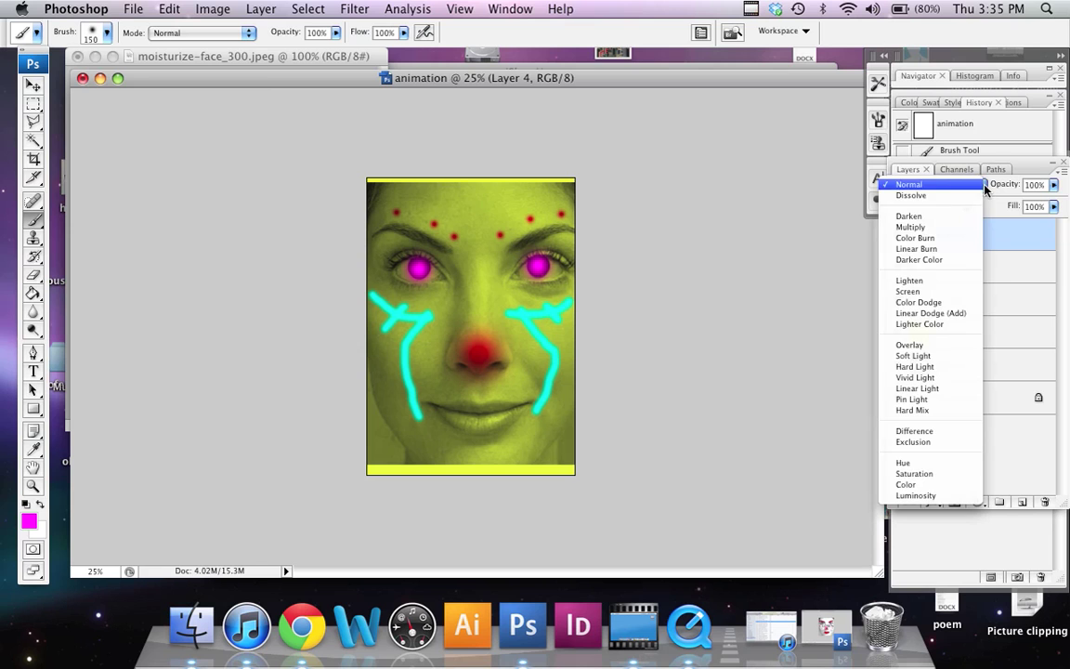
{"action": "left_click", "coordinate": [945, 227]}
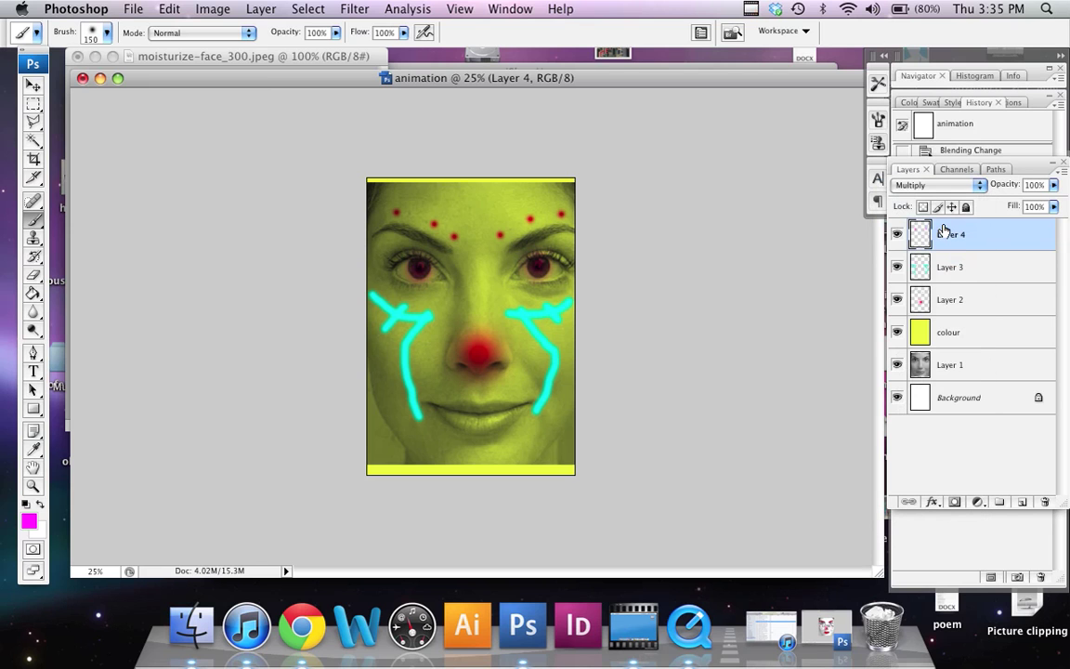
{"action": "left_click", "coordinate": [975, 184]}
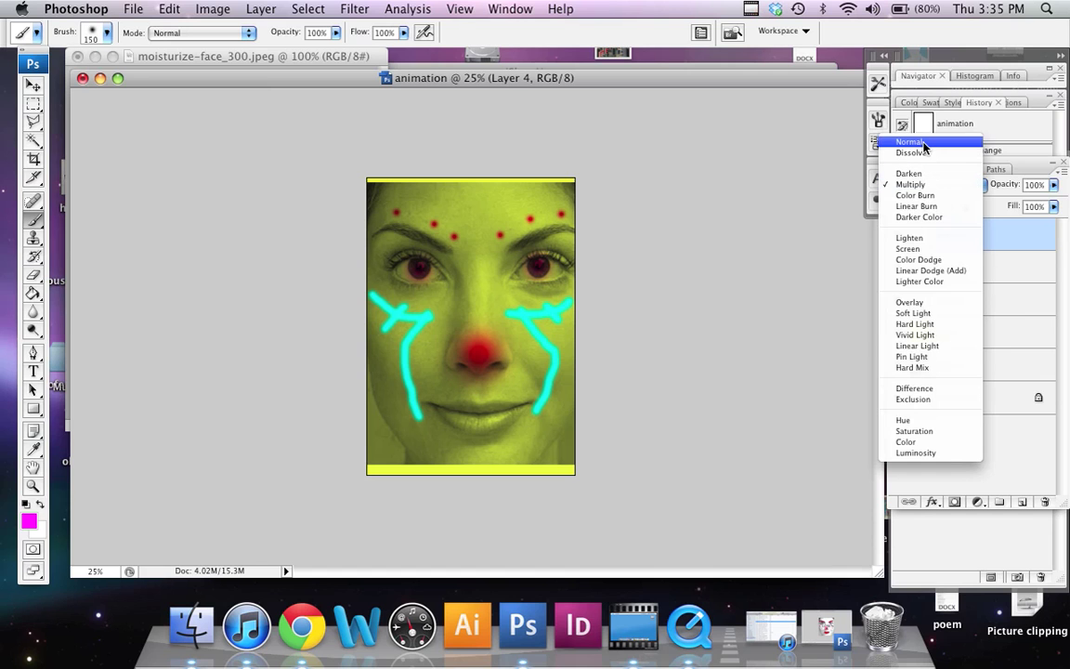
{"action": "left_click", "coordinate": [924, 152]}
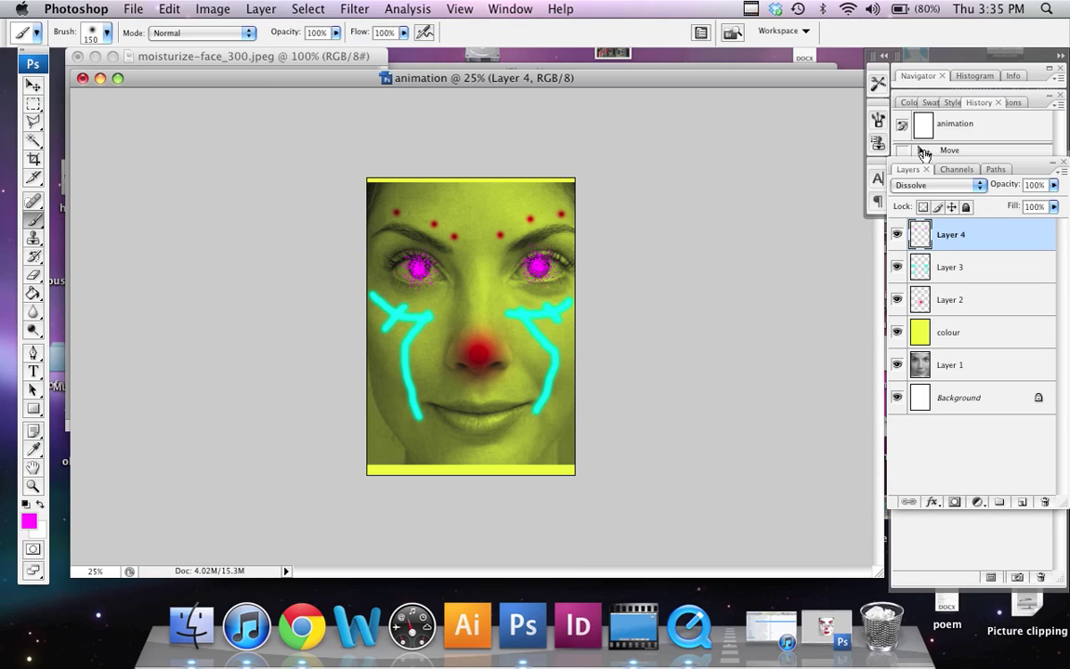
On a new top layer, dab soft white spots at both mouth corners, between the eyes and high on the forehead
{"action": "left_click", "coordinate": [1021, 502]}
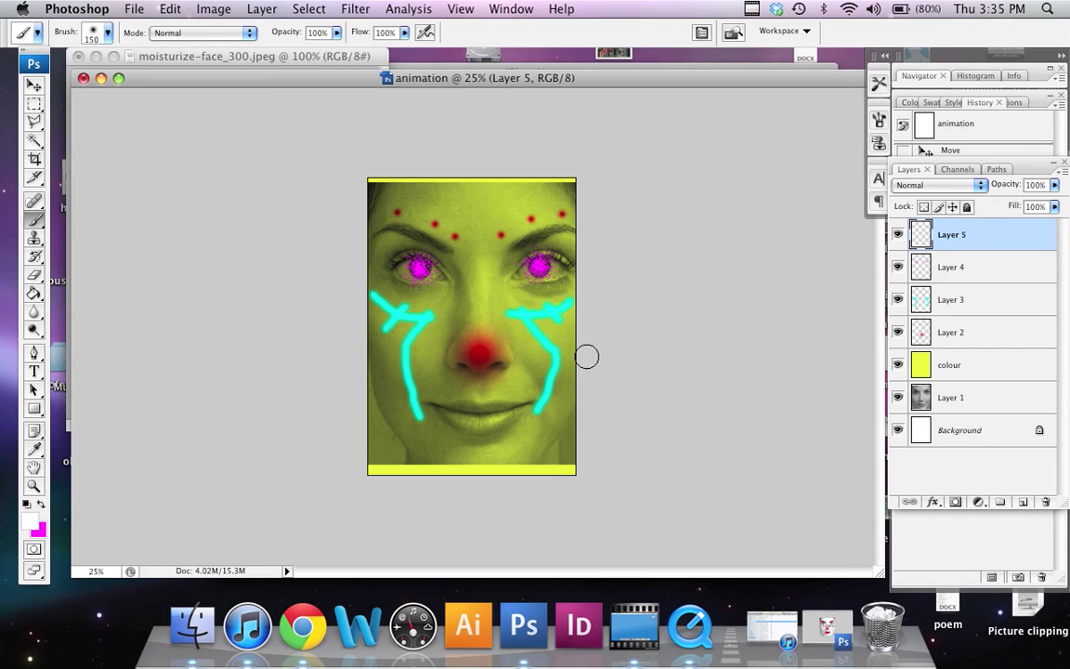
{"action": "key", "text": "x"}
{"action": "left_click", "coordinate": [533, 406]}
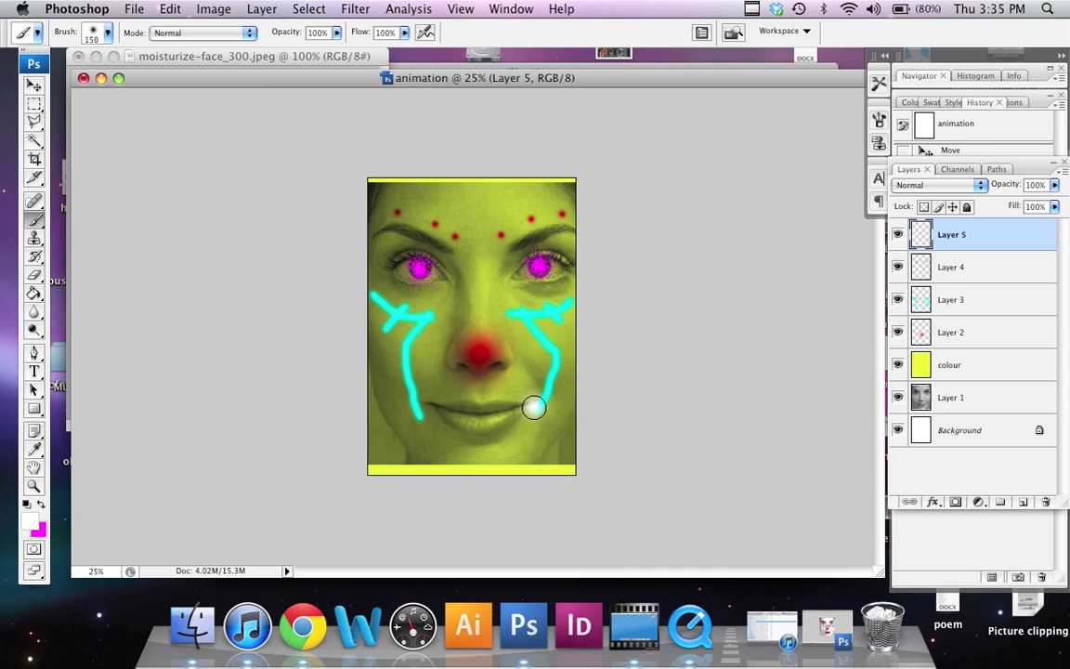
{"action": "left_click", "coordinate": [428, 406]}
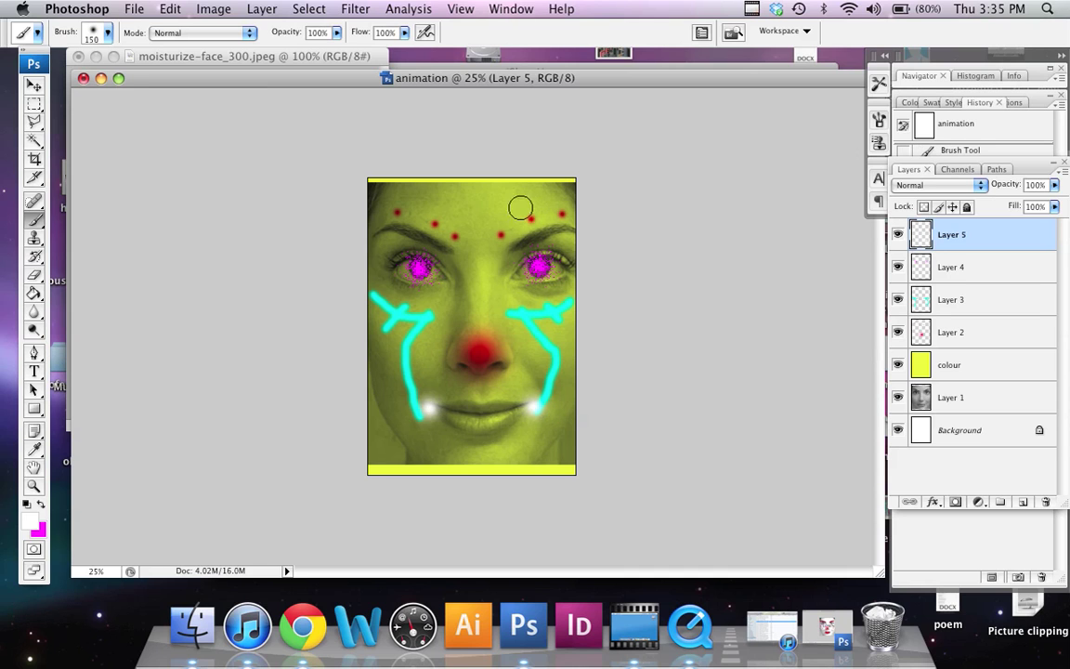
{"action": "left_click", "coordinate": [479, 269]}
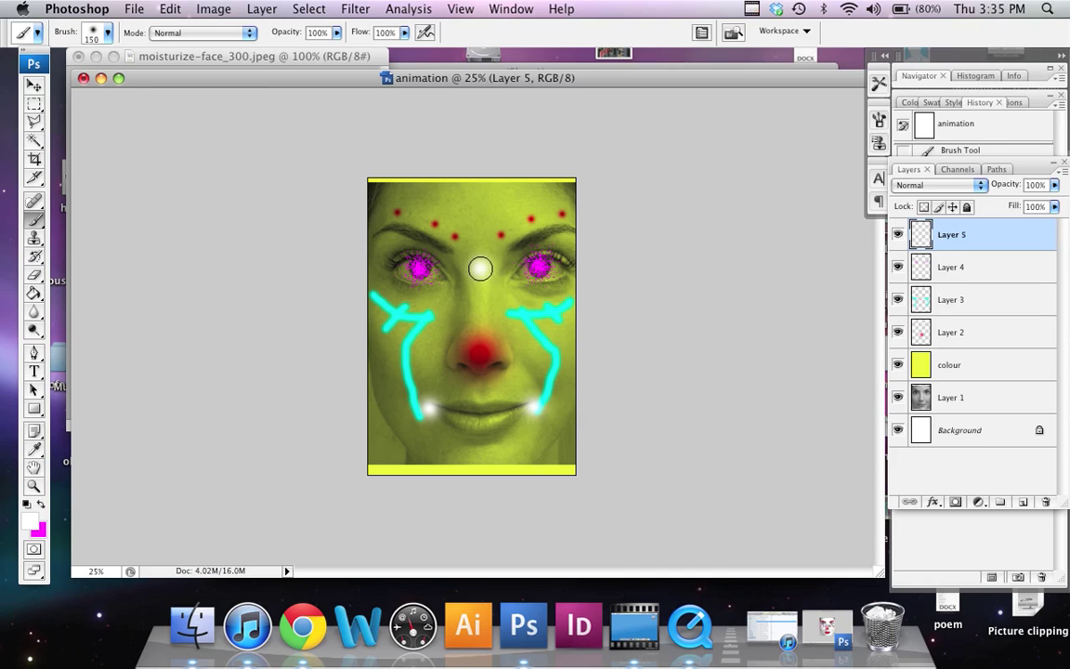
{"action": "left_click", "coordinate": [478, 197]}
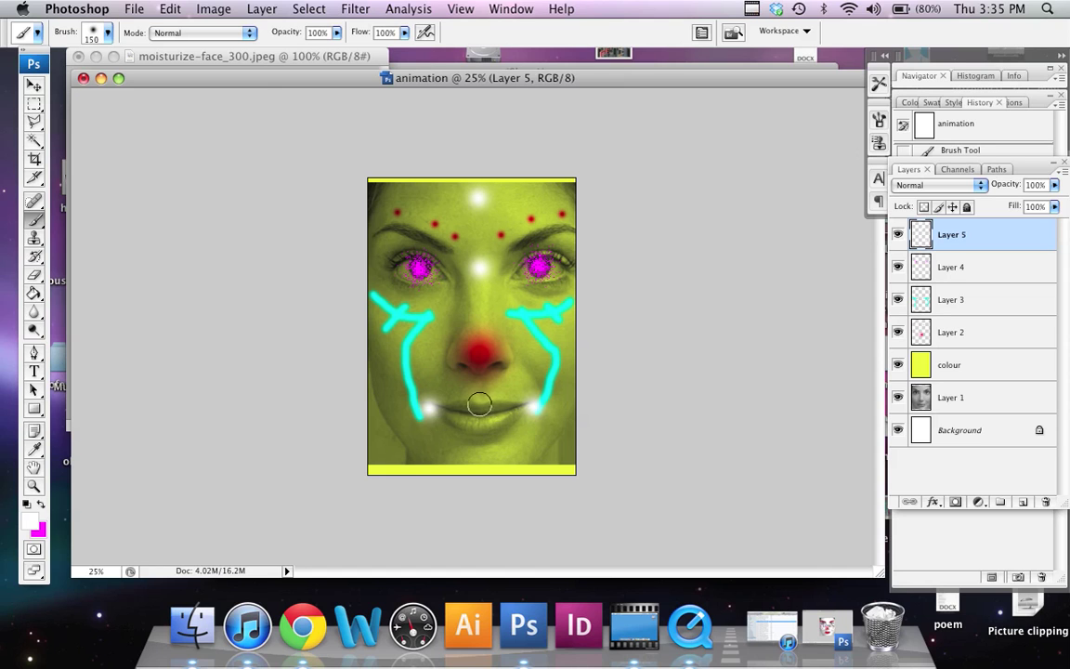
{"action": "left_click", "coordinate": [35, 86]}
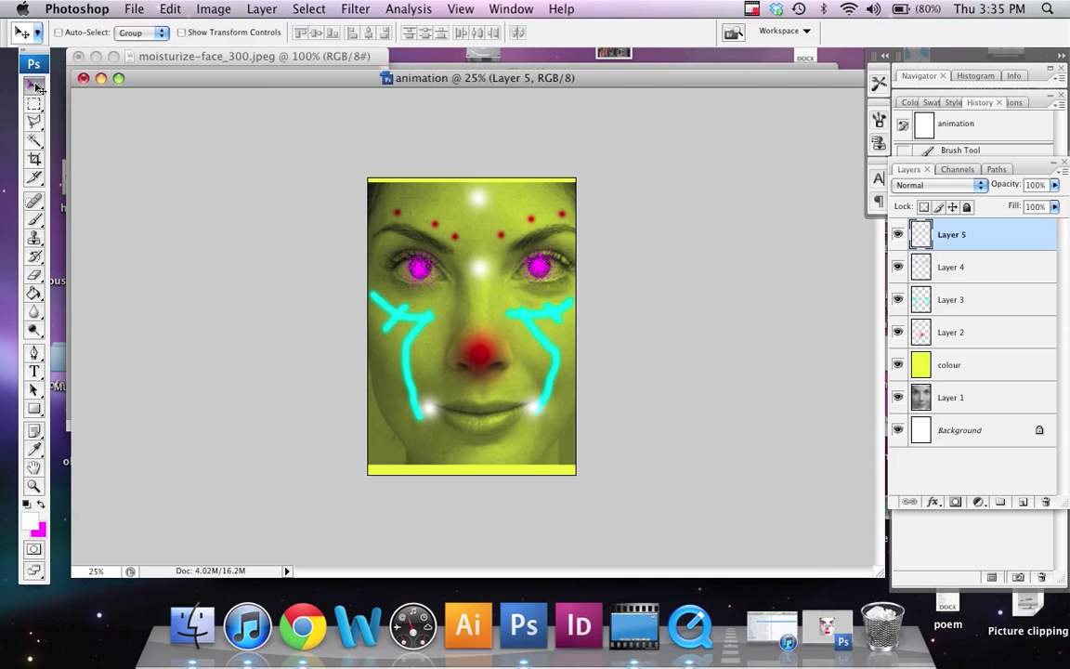
Toggle the visibility of Layer 5, Layer 4 and Layer 3 off and on to preview each as a flashing animation element
{"action": "left_click", "coordinate": [896, 235]}
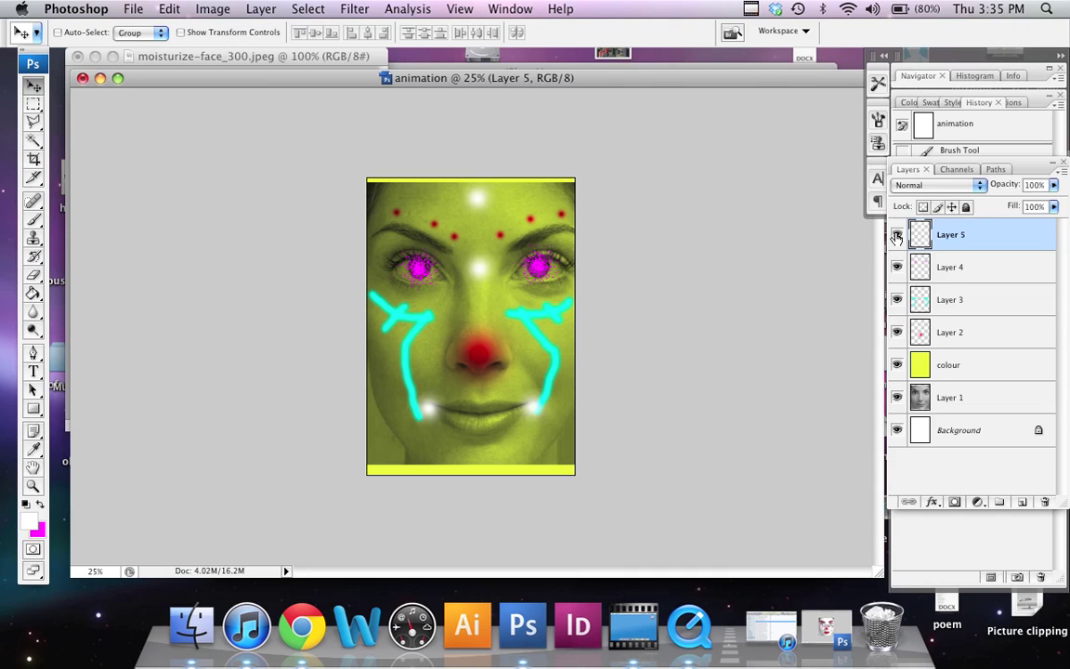
{"action": "left_click", "coordinate": [896, 235]}
{"action": "left_click", "coordinate": [896, 235]}
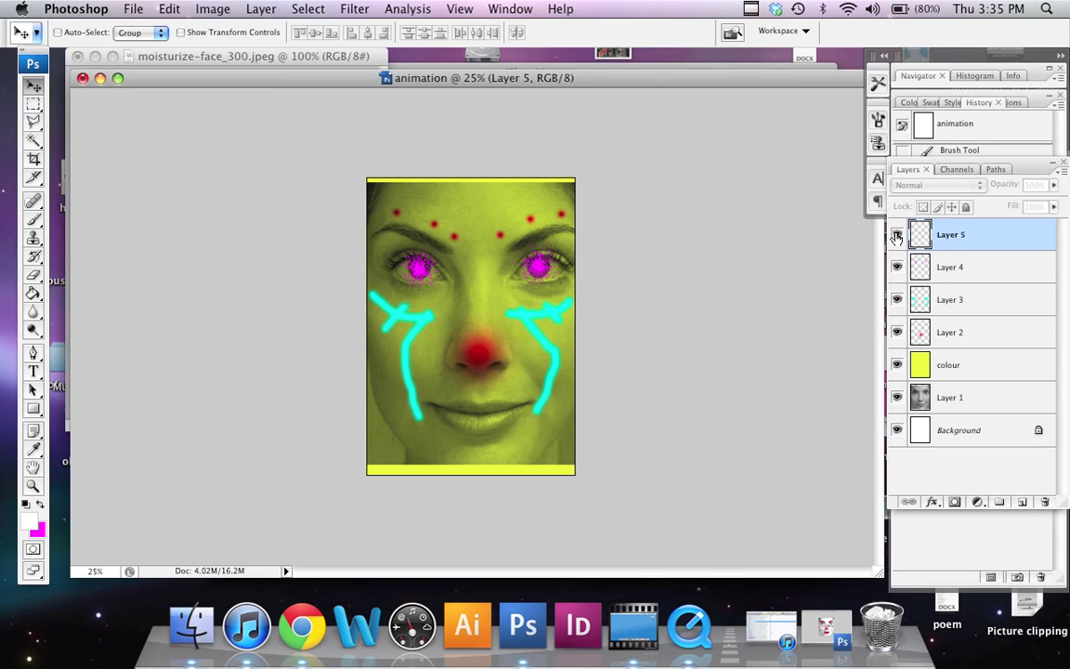
{"action": "left_click", "coordinate": [896, 234]}
{"action": "left_click", "coordinate": [896, 267]}
{"action": "left_click", "coordinate": [896, 267]}
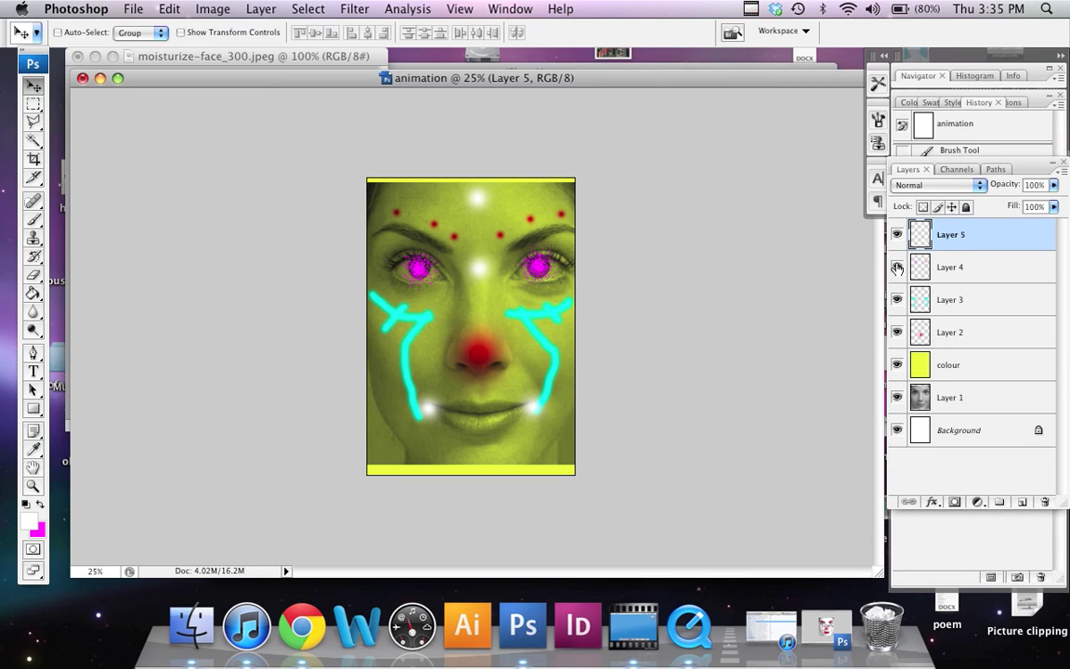
{"action": "left_click", "coordinate": [896, 267]}
{"action": "left_click", "coordinate": [896, 268]}
{"action": "left_click", "coordinate": [895, 300]}
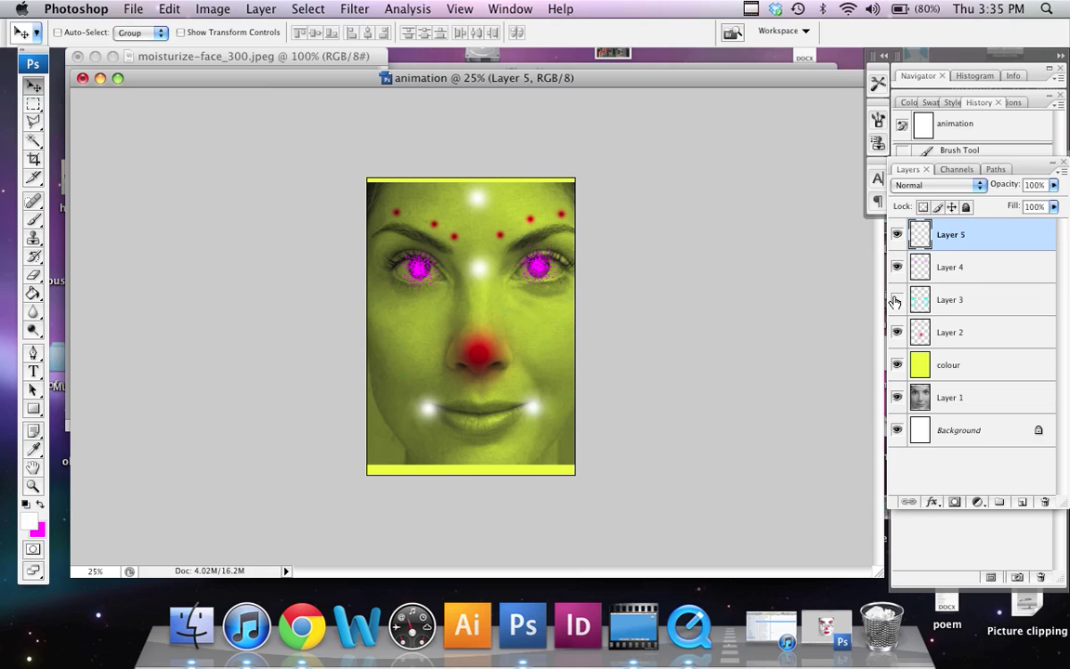
{"action": "left_click", "coordinate": [895, 300]}
{"action": "left_click", "coordinate": [895, 300]}
{"action": "left_click", "coordinate": [896, 299]}
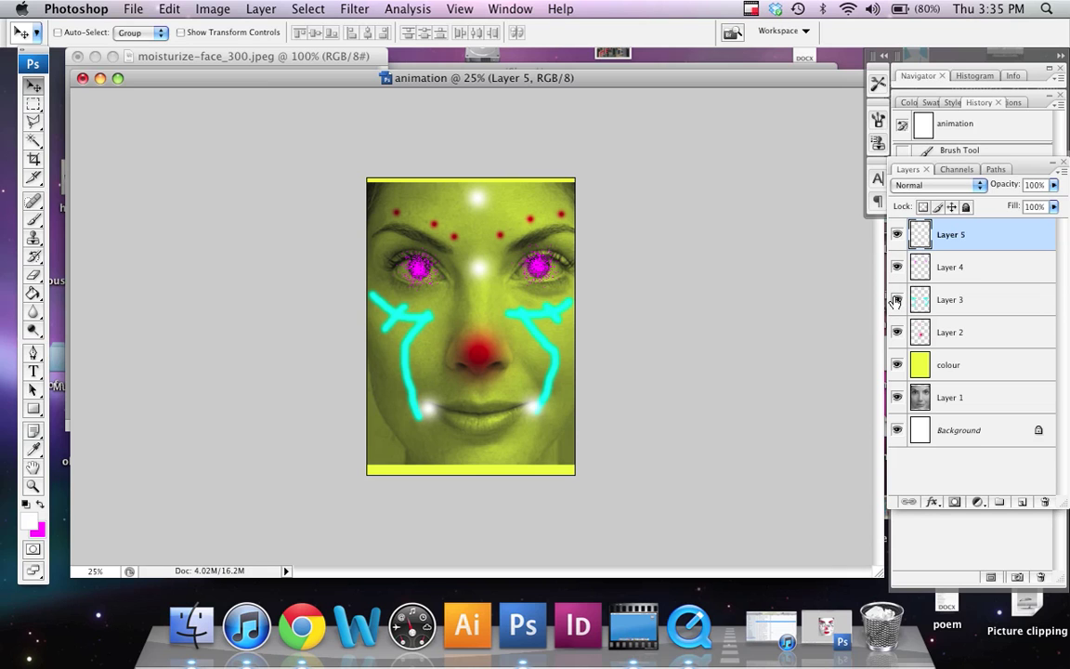
Hide the yellow colour layer and painted Layers 2 to 5 to view the plain greyscale face
{"action": "left_click", "coordinate": [895, 365]}
{"action": "left_click", "coordinate": [895, 332]}
{"action": "left_click", "coordinate": [896, 300]}
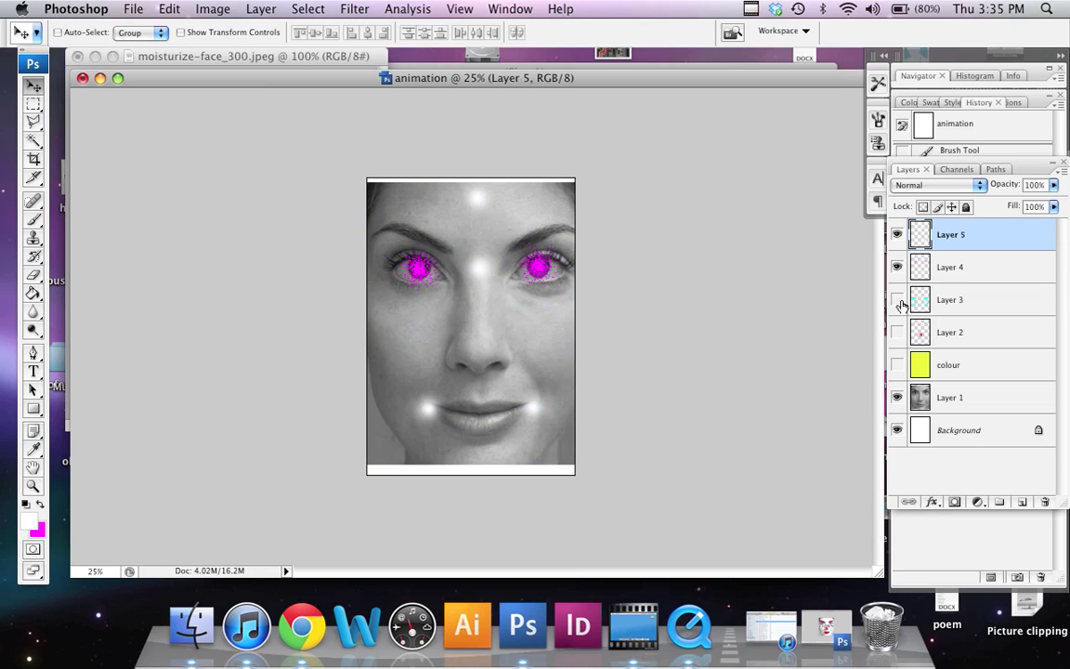
{"action": "left_click", "coordinate": [896, 268]}
{"action": "left_click", "coordinate": [896, 236]}
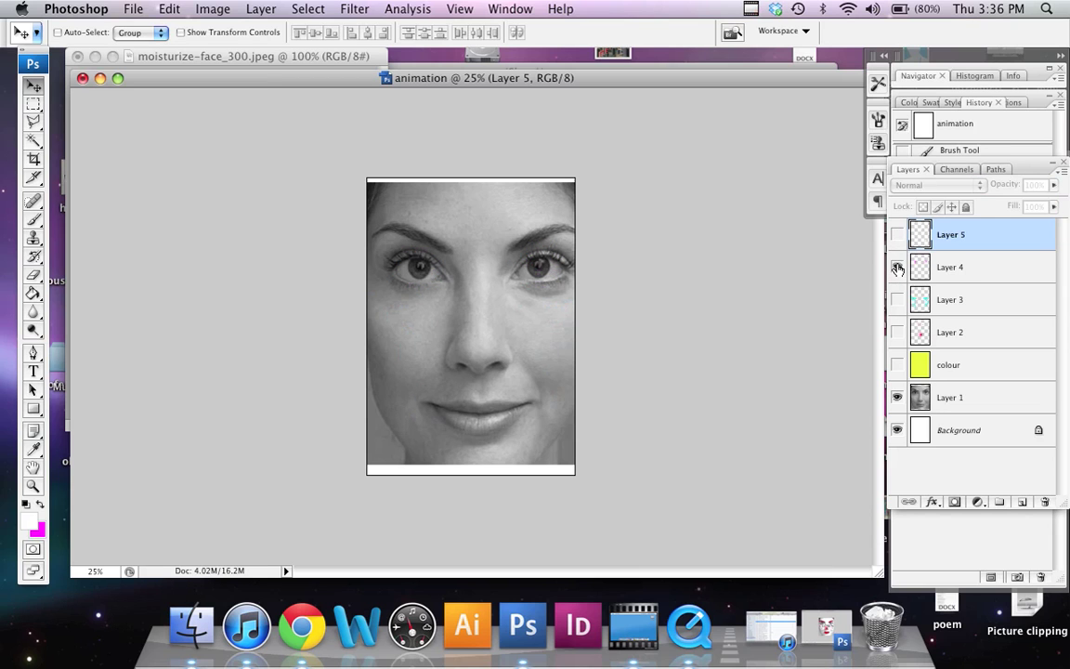
Show Layers 4, 5, 3 and 2 and the yellow colour layer again over the face photo
{"action": "left_click", "coordinate": [896, 267]}
{"action": "left_click", "coordinate": [896, 236]}
{"action": "left_click", "coordinate": [896, 300]}
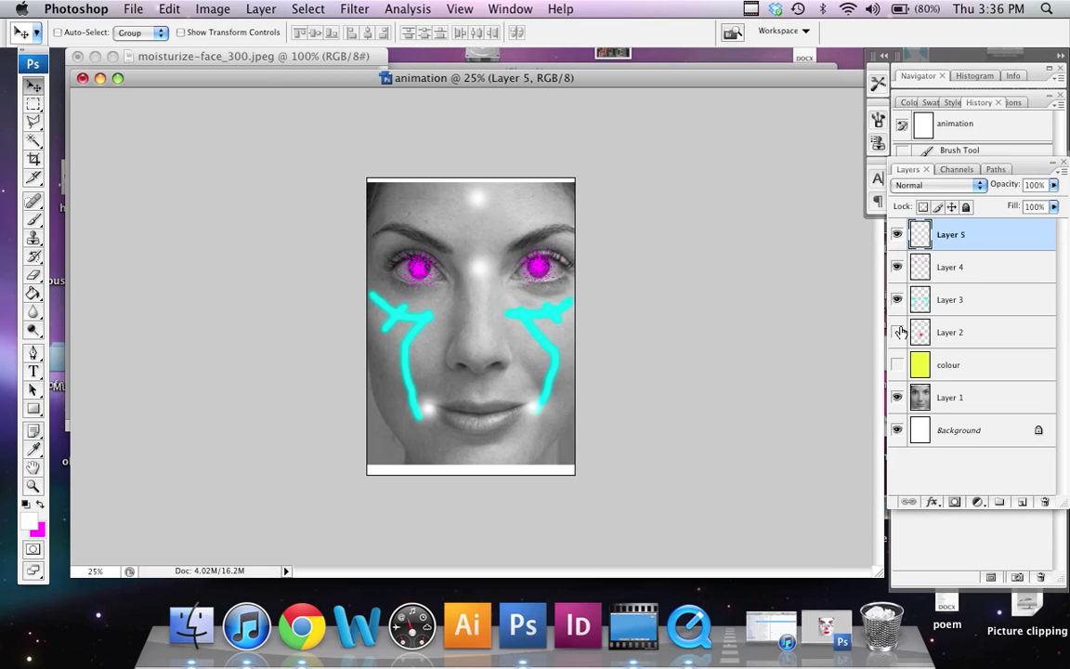
{"action": "left_click", "coordinate": [896, 333]}
{"action": "left_click", "coordinate": [896, 366]}
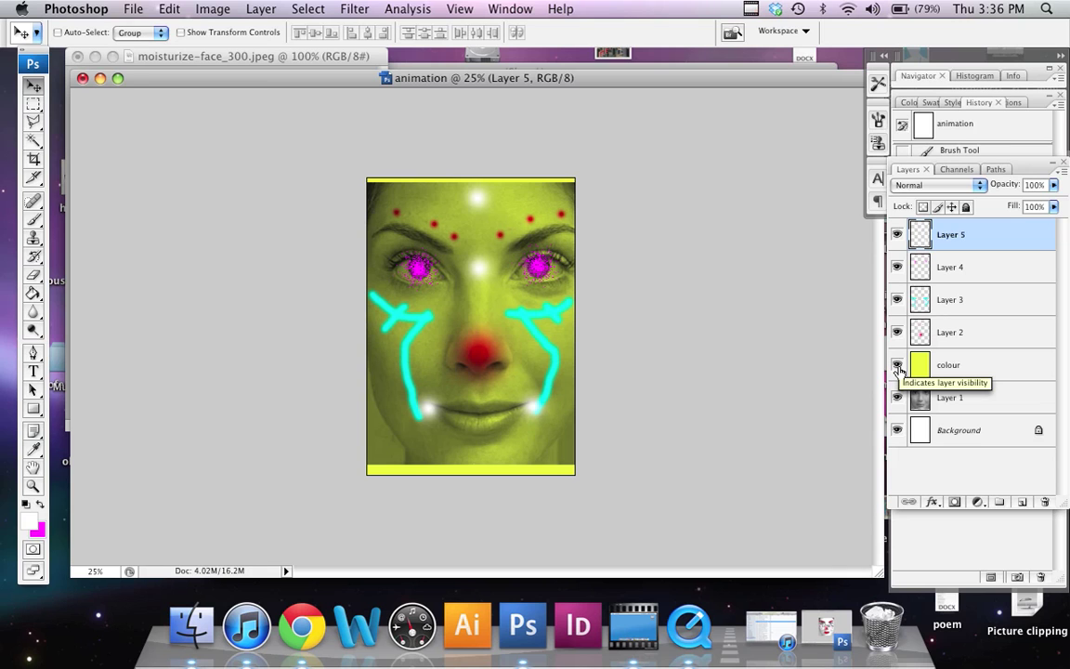
Toggle the yellow colour layer off and on to compare the face with and without its tint
{"action": "left_click", "coordinate": [897, 367]}
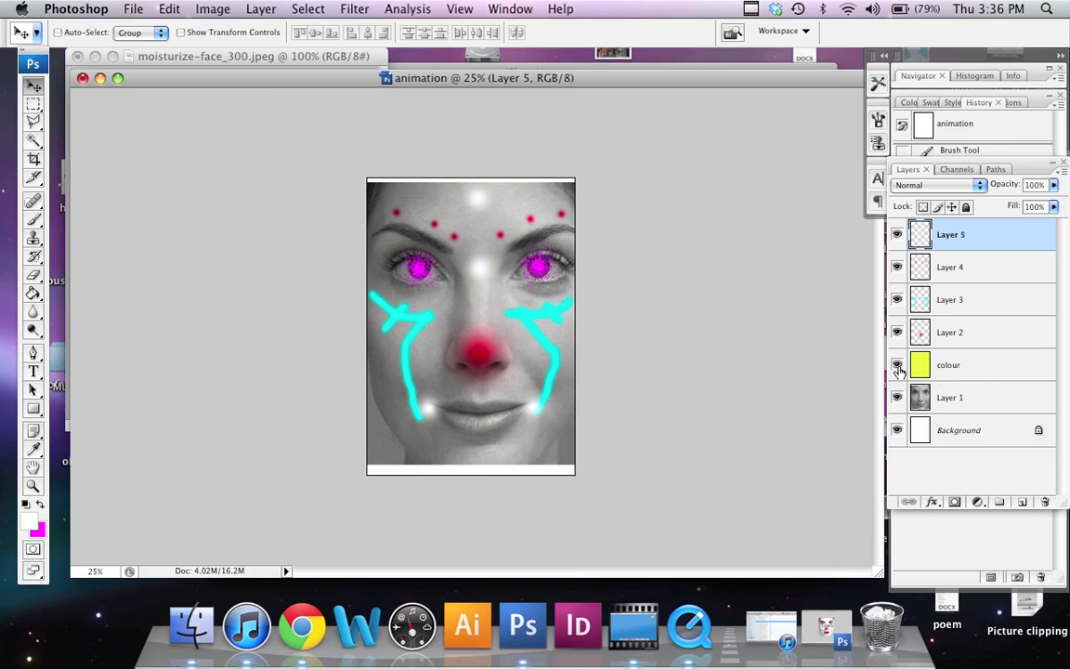
{"action": "left_click", "coordinate": [897, 367]}
{"action": "left_click", "coordinate": [897, 367]}
{"action": "left_click", "coordinate": [897, 366]}
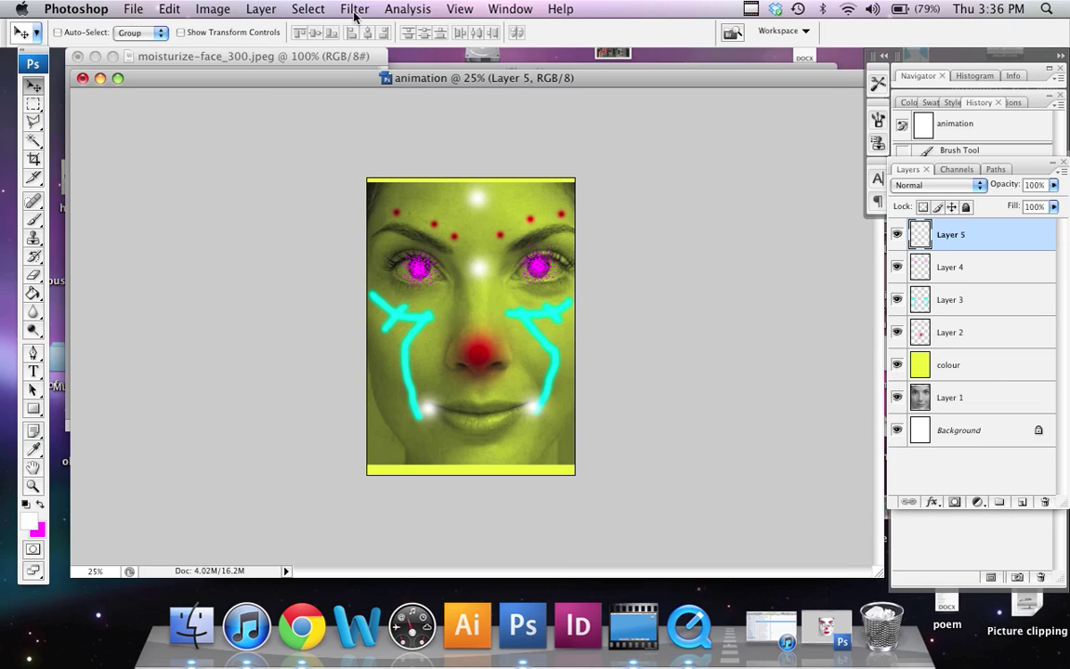